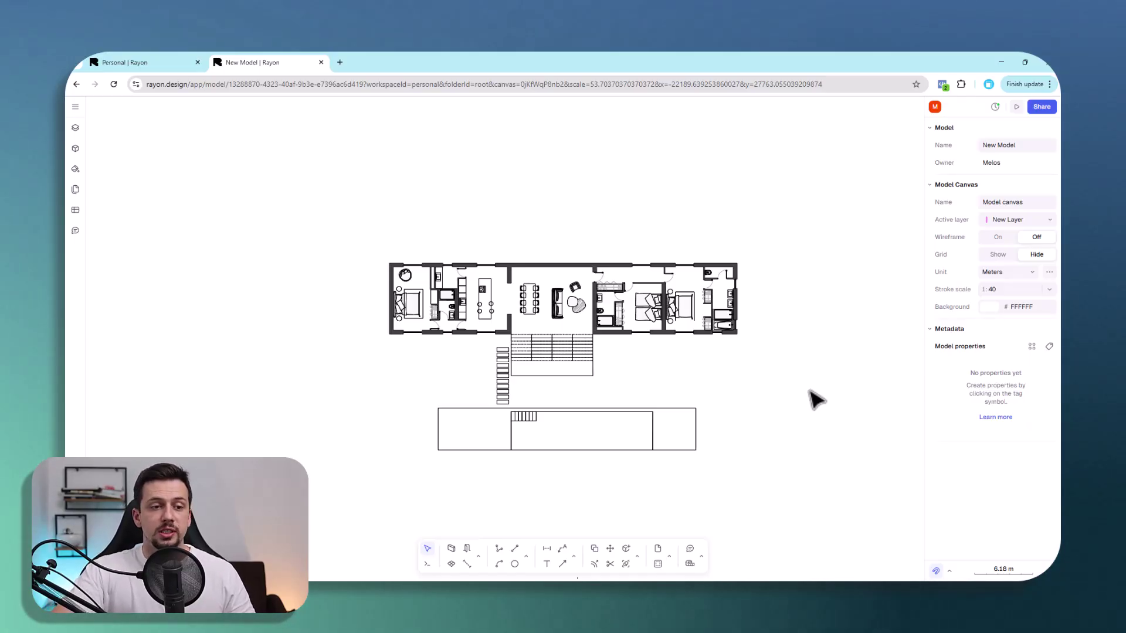
Step: Start a wall at the lower-right outer corner of the house plan and set its thickness to 0.4 m
{"action": "scroll", "coordinate": [736, 253], "scroll_direction": "up", "scroll_amount": 10}
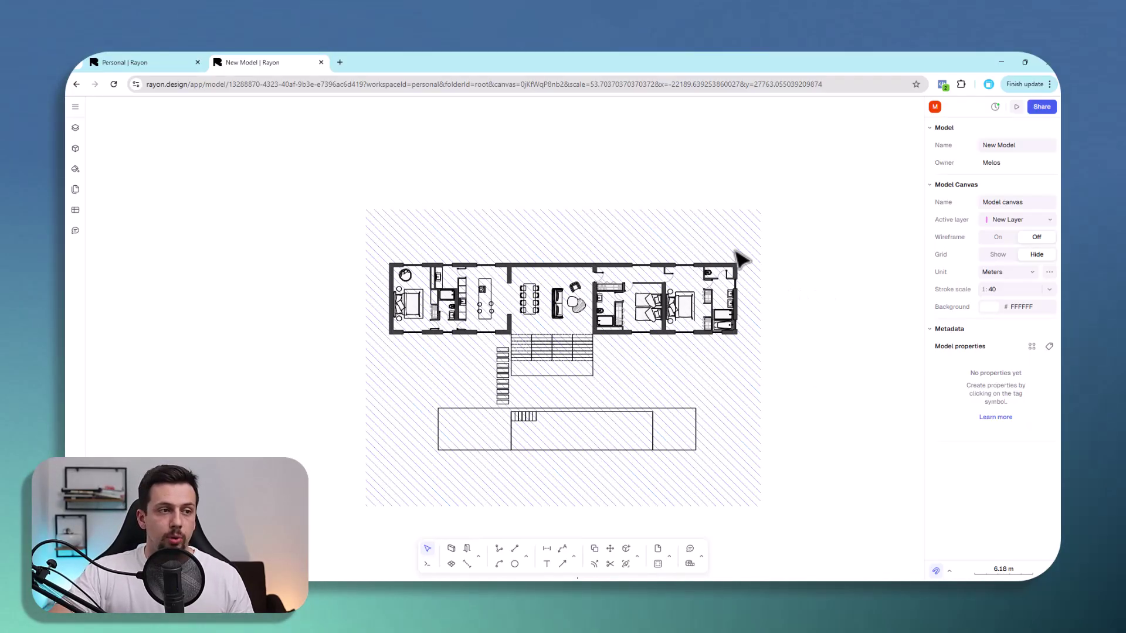
{"action": "scroll", "coordinate": [807, 265], "scroll_direction": "down", "scroll_amount": 10}
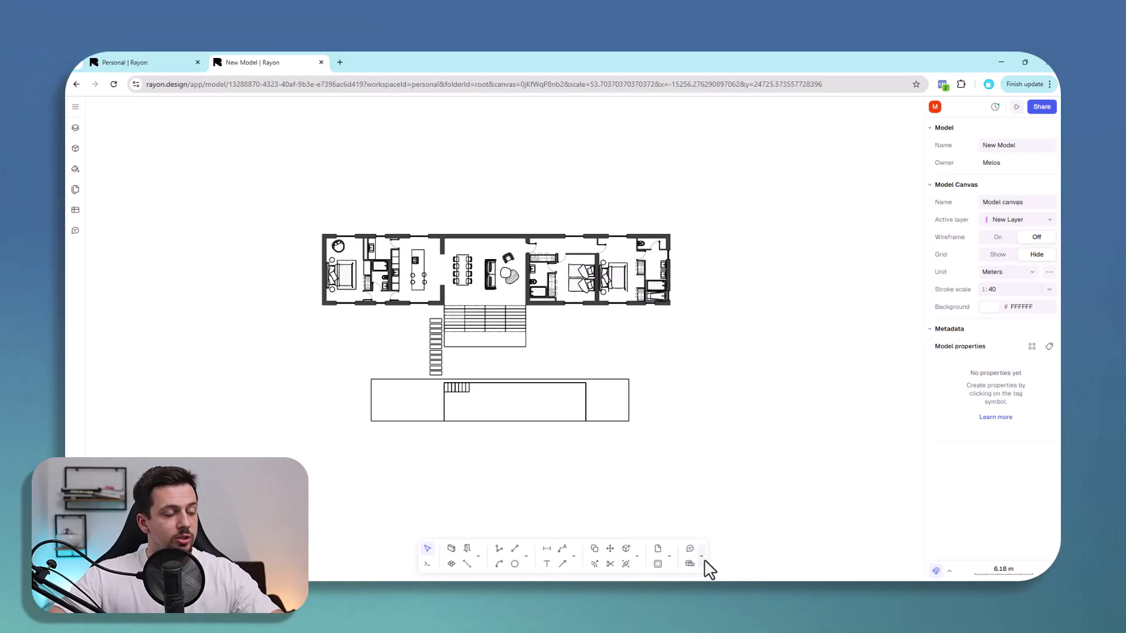
{"action": "left_click", "coordinate": [456, 554]}
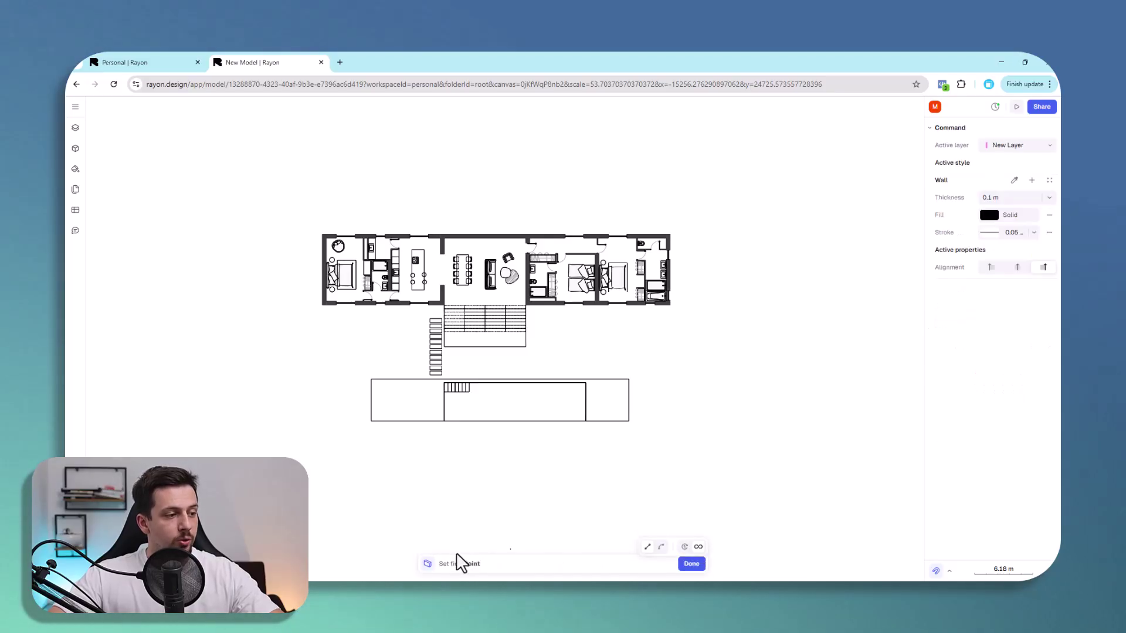
{"action": "scroll", "coordinate": [661, 302], "scroll_direction": "up", "scroll_amount": 5}
{"action": "scroll", "coordinate": [661, 308], "scroll_direction": "up", "scroll_amount": 3}
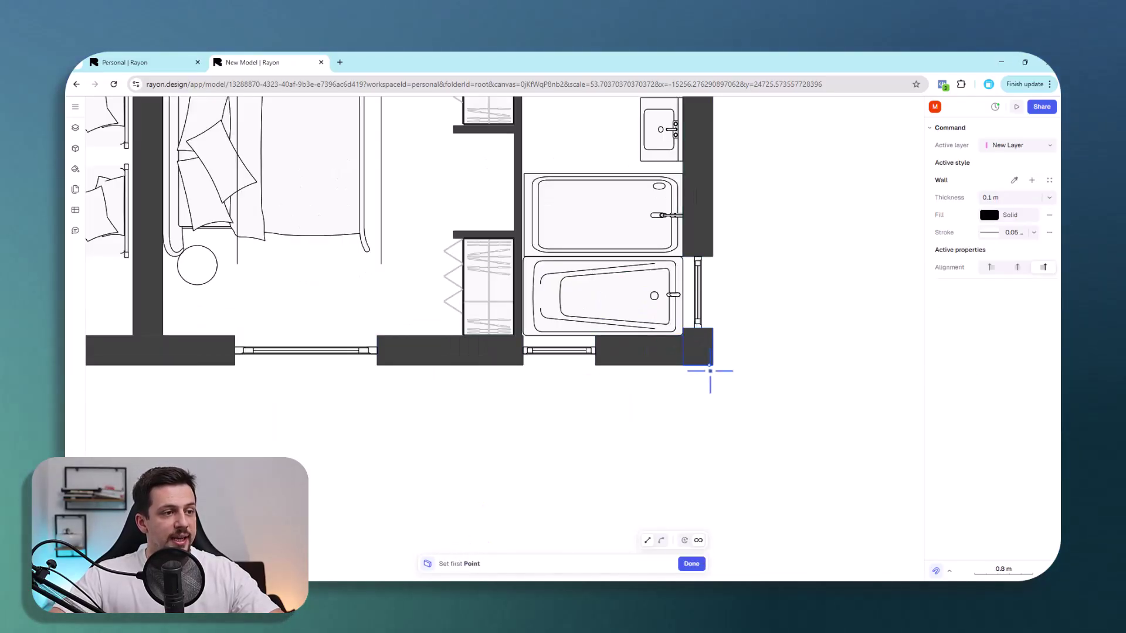
{"action": "left_click", "coordinate": [712, 365]}
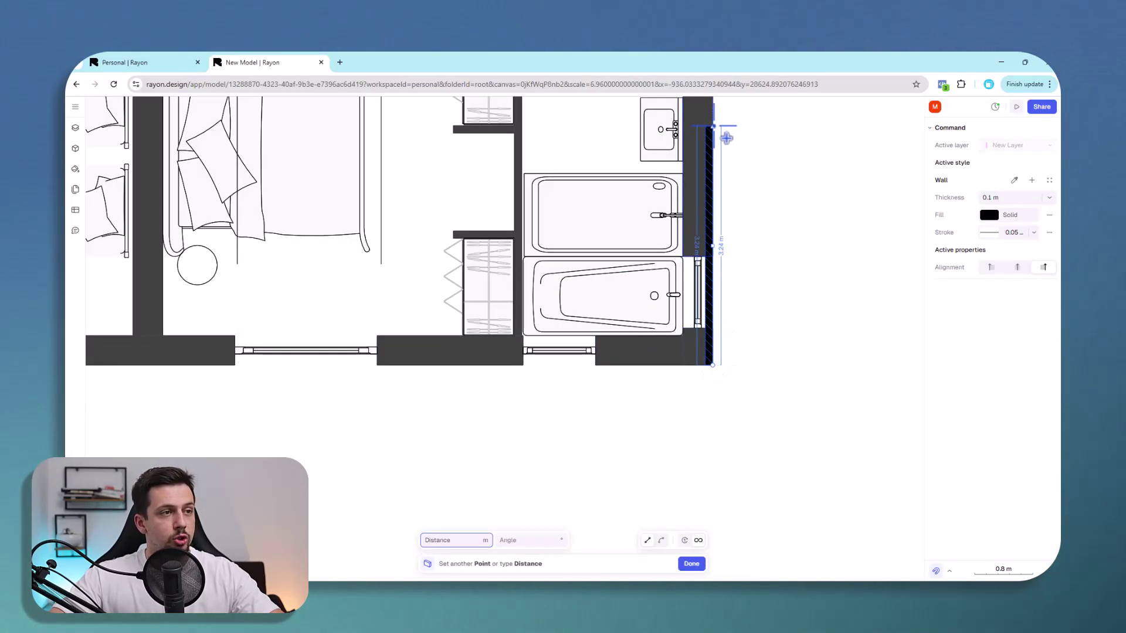
{"action": "middle_click_drag", "start_coordinate": [706, 246], "coordinate": [678, 439]}
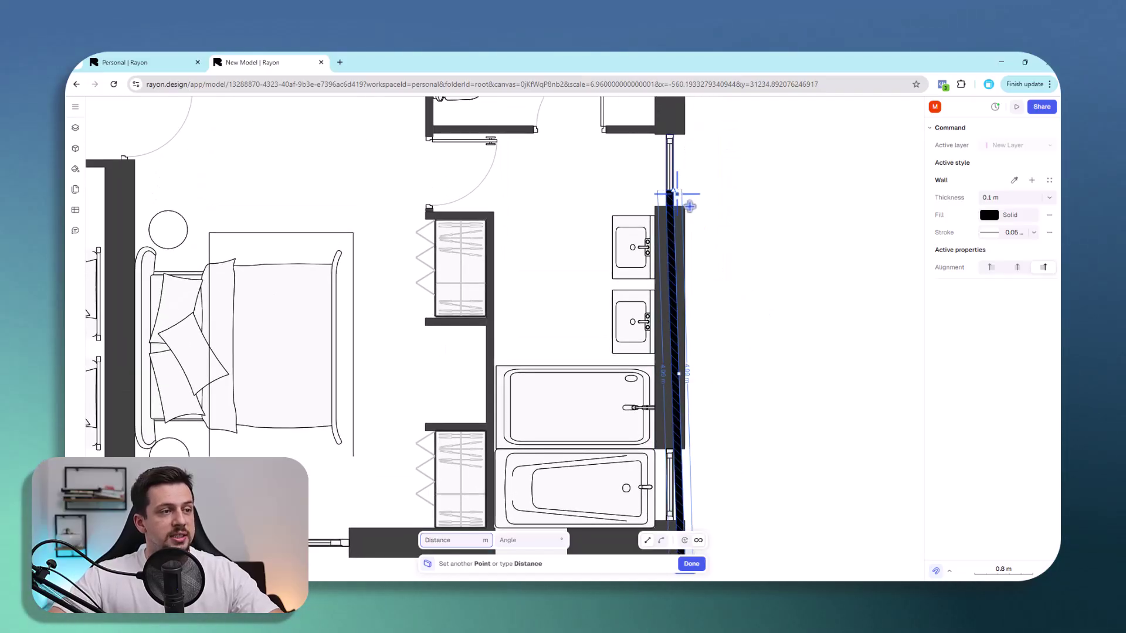
{"action": "scroll", "coordinate": [701, 367], "scroll_direction": "down", "scroll_amount": 2}
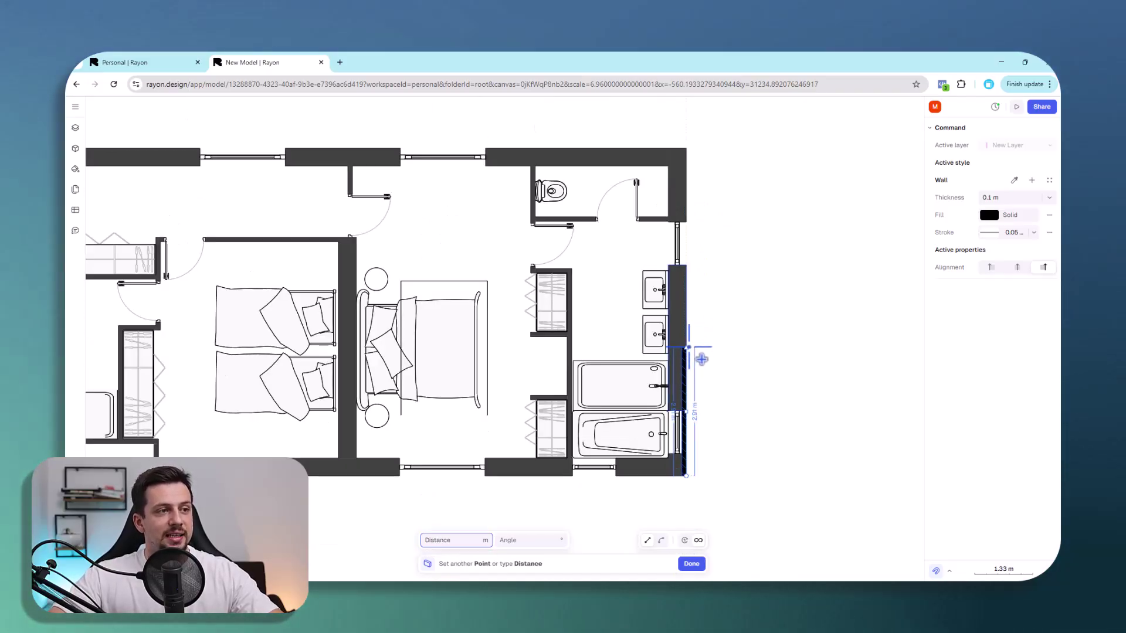
{"action": "left_click", "coordinate": [1000, 195]}
{"action": "key", "text": "BackSpace"}
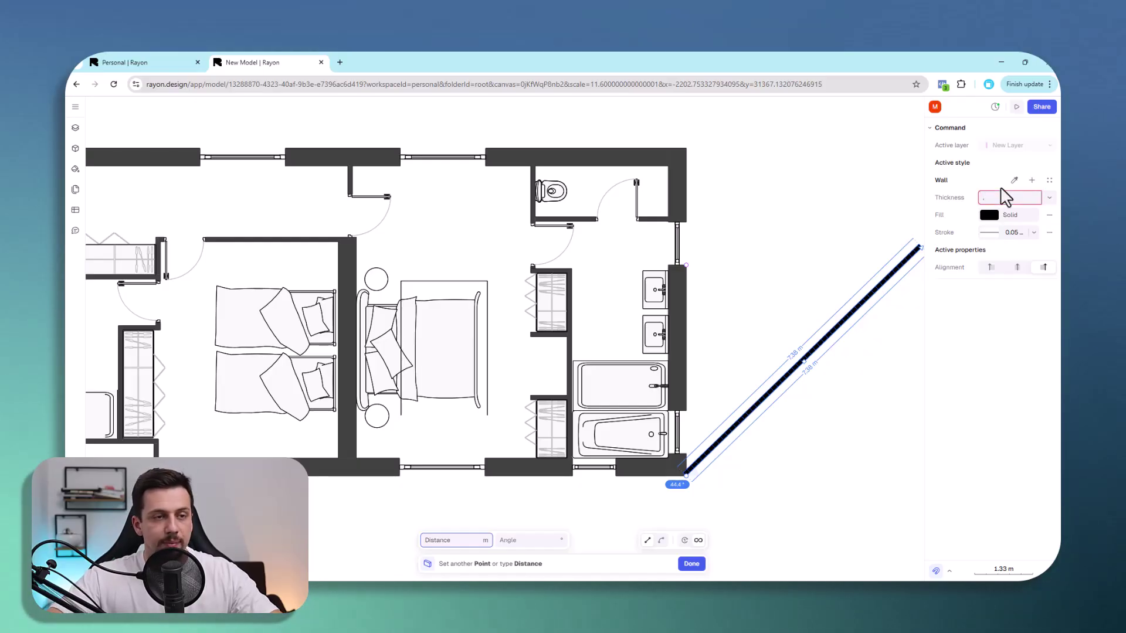
{"action": "type", "text": ".4"}
{"action": "key", "text": "Return"}
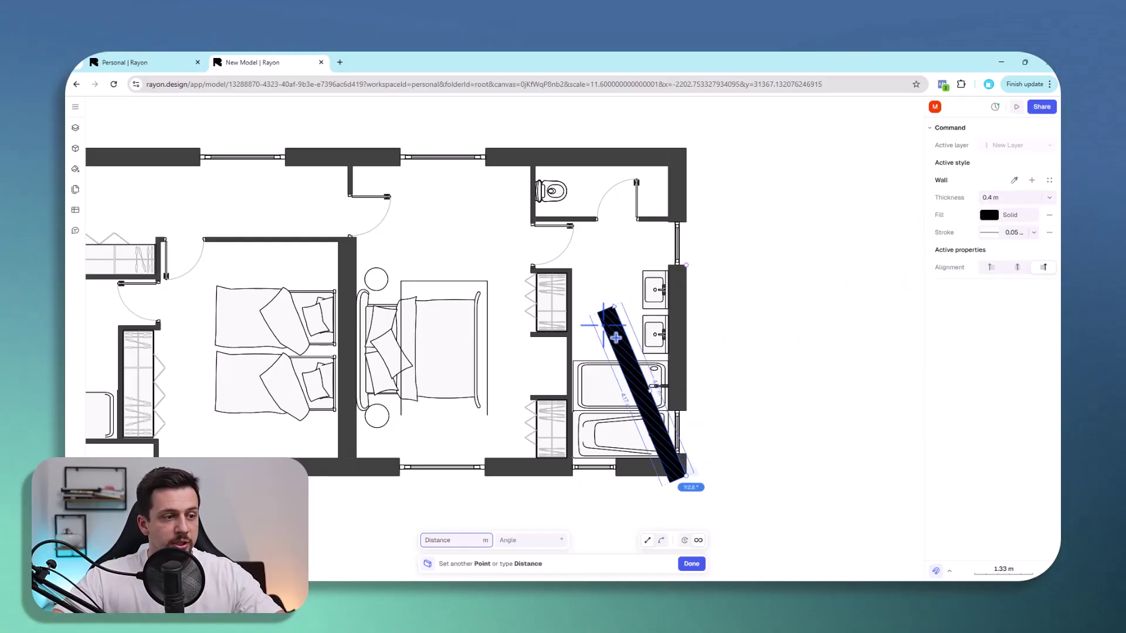
Step: Trace the exterior wall up the house's right end, across the top, down the left end, along the lower side and up the partition beside the kitchen
{"action": "left_click", "coordinate": [688, 147]}
{"action": "middle_click_drag", "start_coordinate": [466, 167], "coordinate": [808, 190]}
{"action": "scroll", "coordinate": [808, 190], "scroll_direction": "down", "scroll_amount": 3}
{"action": "middle_click_drag", "start_coordinate": [428, 175], "coordinate": [741, 155]}
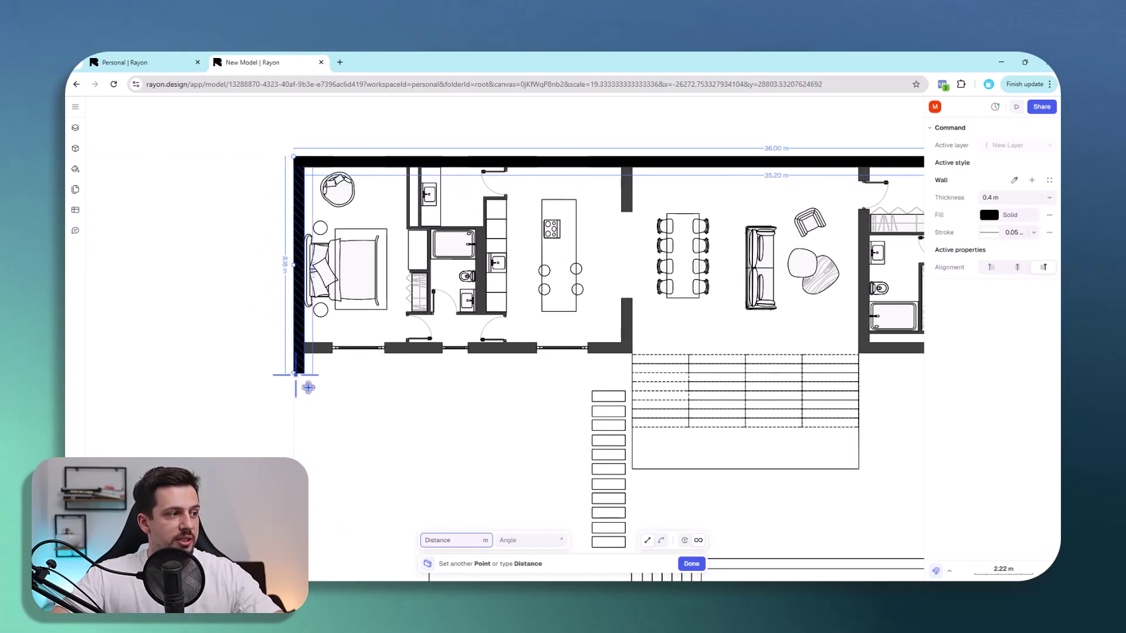
{"action": "left_click", "coordinate": [306, 368]}
{"action": "left_click", "coordinate": [645, 365]}
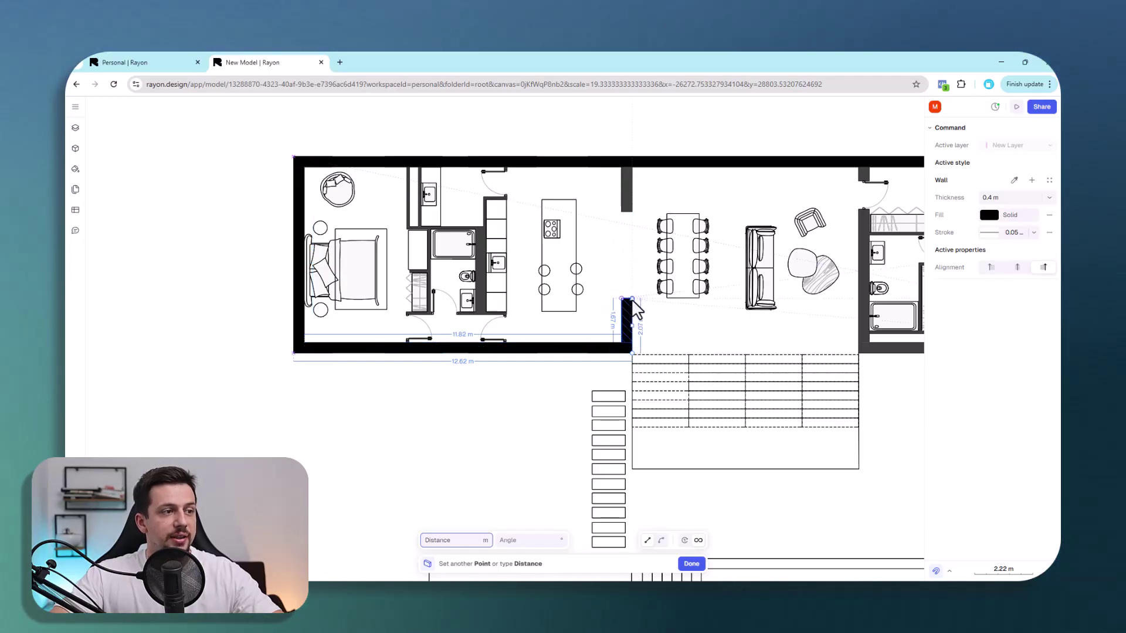
{"action": "left_click", "coordinate": [632, 299]}
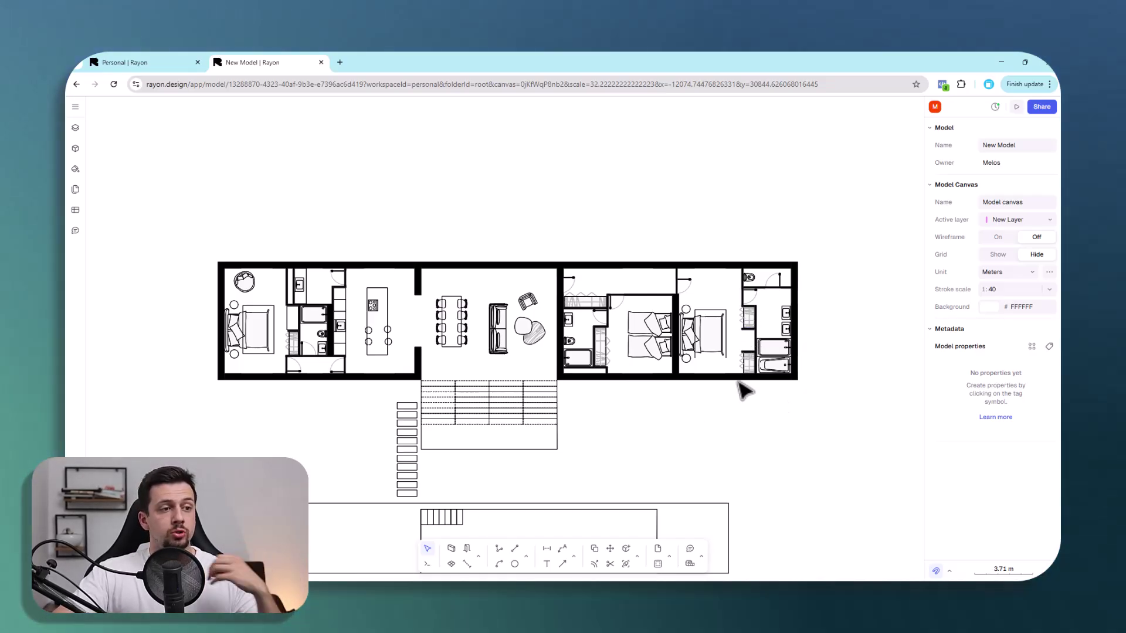
Step: Set the fill opacity of all the house's walls to 36%
{"action": "left_click_drag", "start_coordinate": [866, 404], "coordinate": [147, 238]}
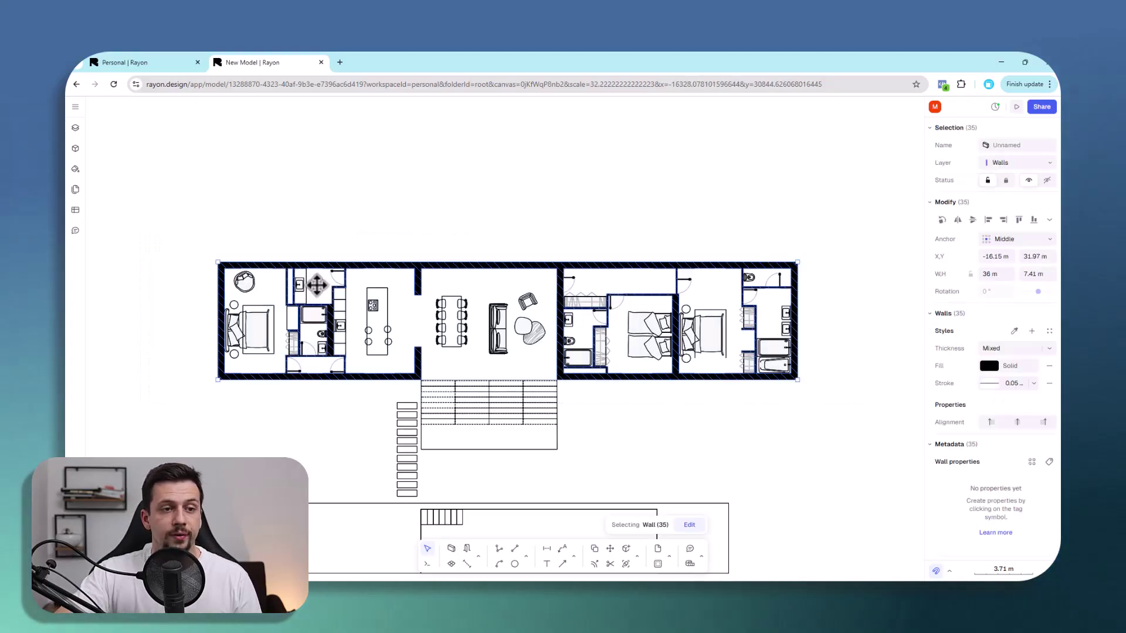
{"action": "left_click", "coordinate": [987, 367]}
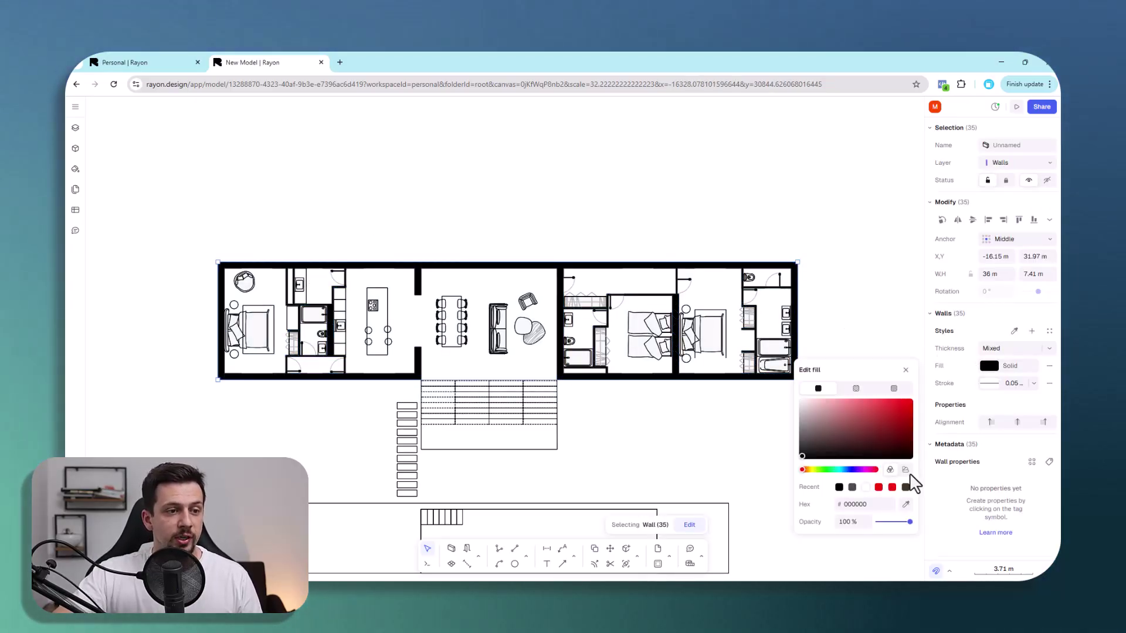
{"action": "left_click", "coordinate": [889, 523]}
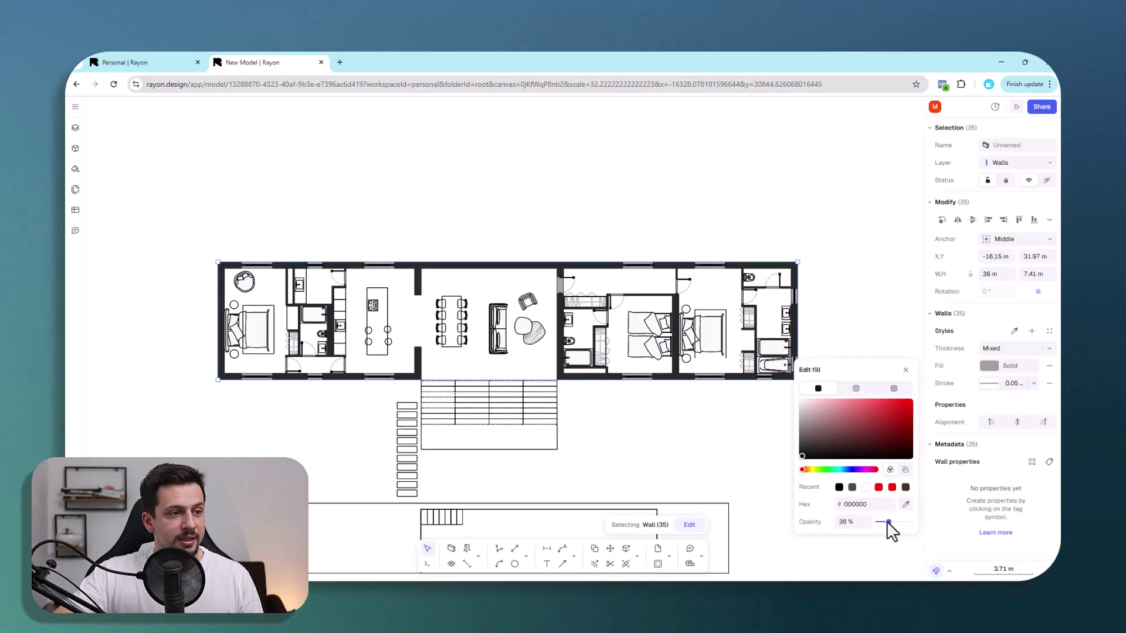
{"action": "left_click", "coordinate": [464, 212]}
{"action": "left_click", "coordinate": [463, 212]}
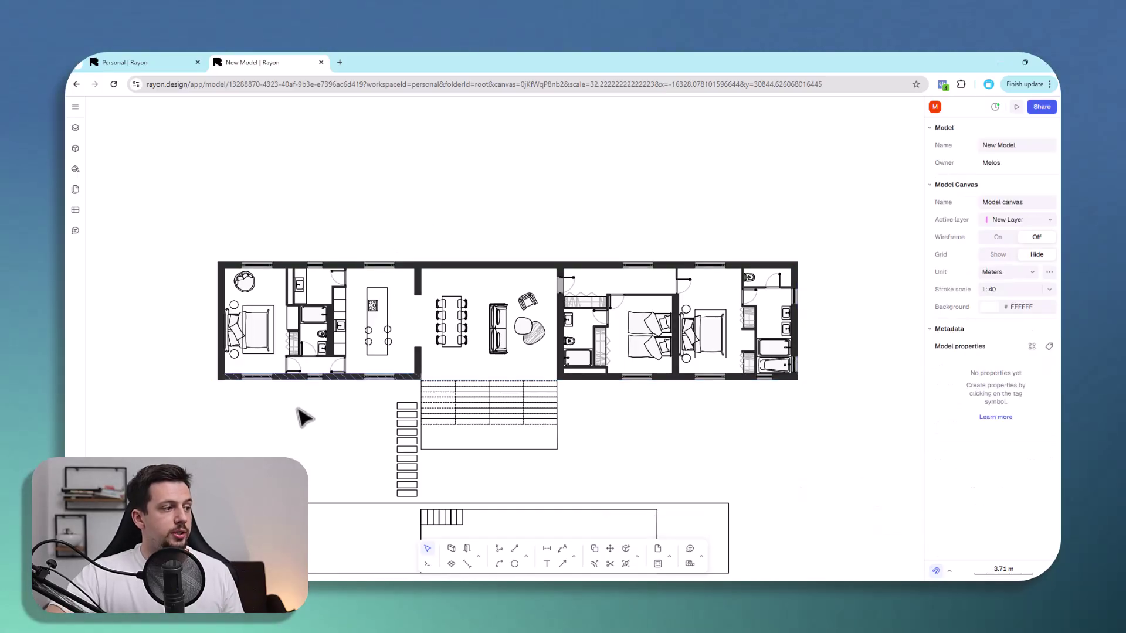
Step: Insert a Door US 28" block in the traced doorway between the kitchen and the small washroom, swinging into the washroom
{"action": "scroll", "coordinate": [294, 394], "scroll_direction": "up", "scroll_amount": 2}
{"action": "middle_click_drag", "start_coordinate": [294, 391], "coordinate": [392, 396]}
{"action": "scroll", "coordinate": [393, 399], "scroll_direction": "down", "scroll_amount": 1}
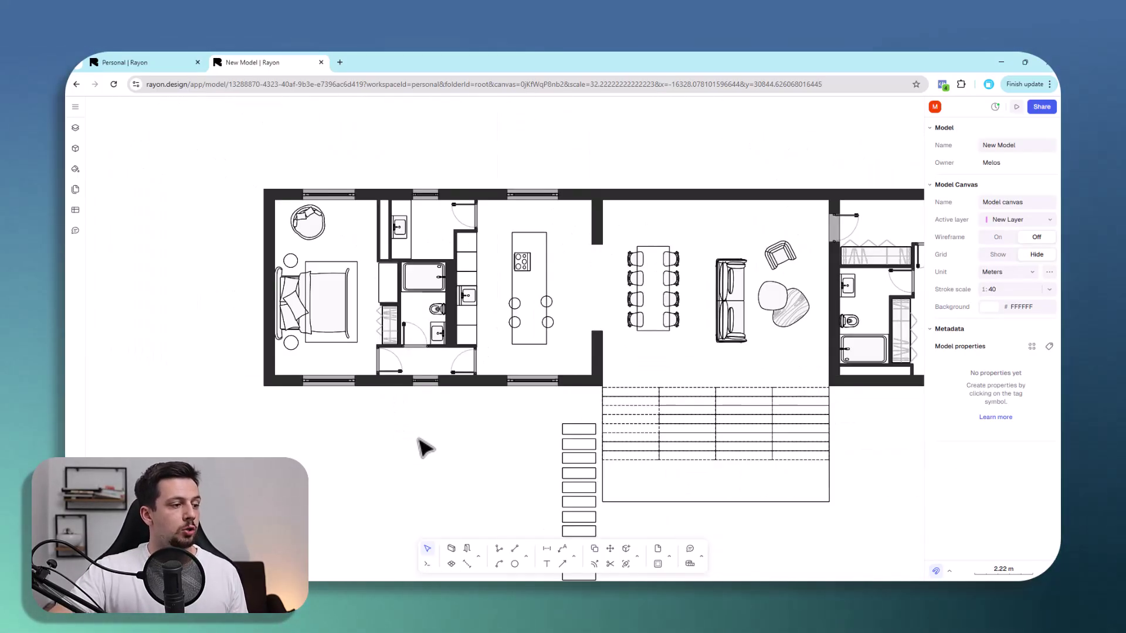
{"action": "left_click", "coordinate": [468, 551]}
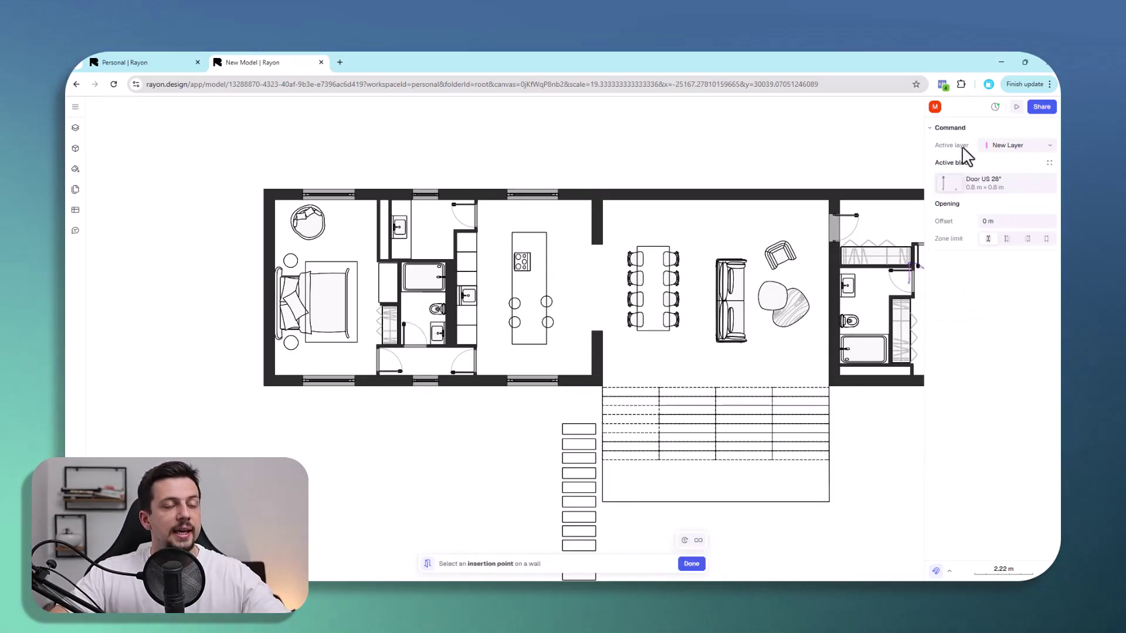
{"action": "left_click", "coordinate": [995, 183]}
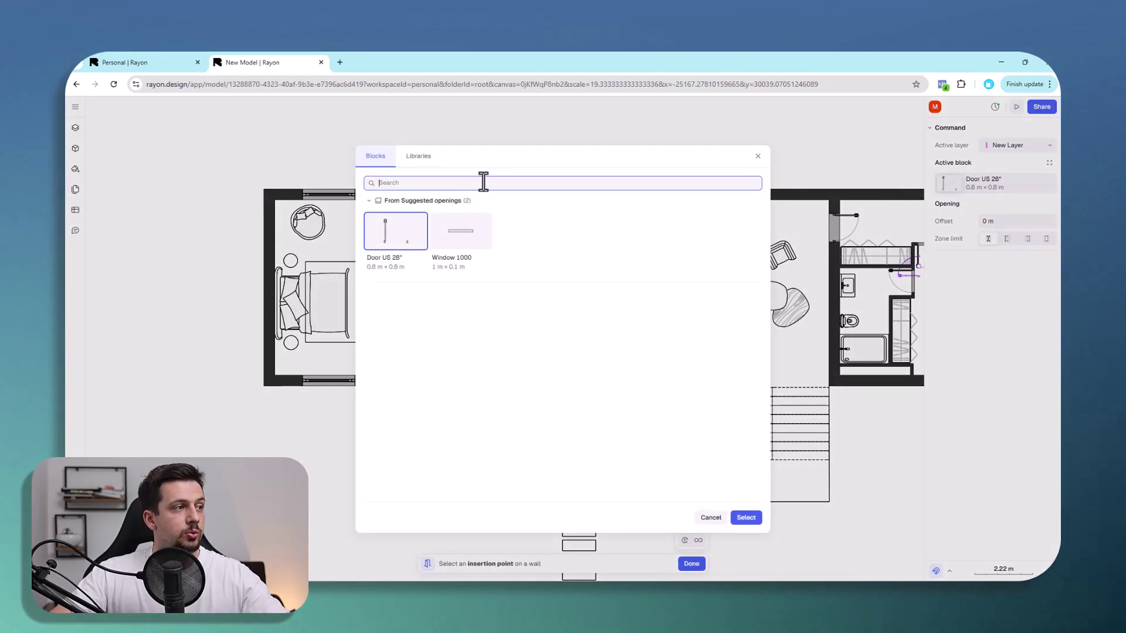
{"action": "left_click", "coordinate": [420, 159]}
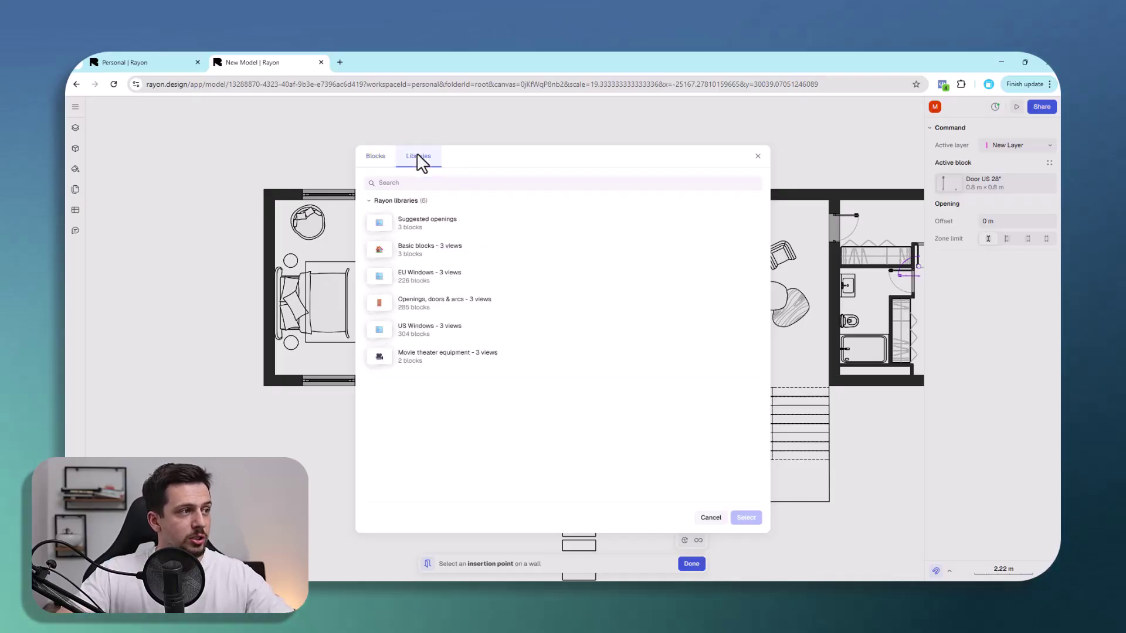
{"action": "left_click", "coordinate": [387, 164]}
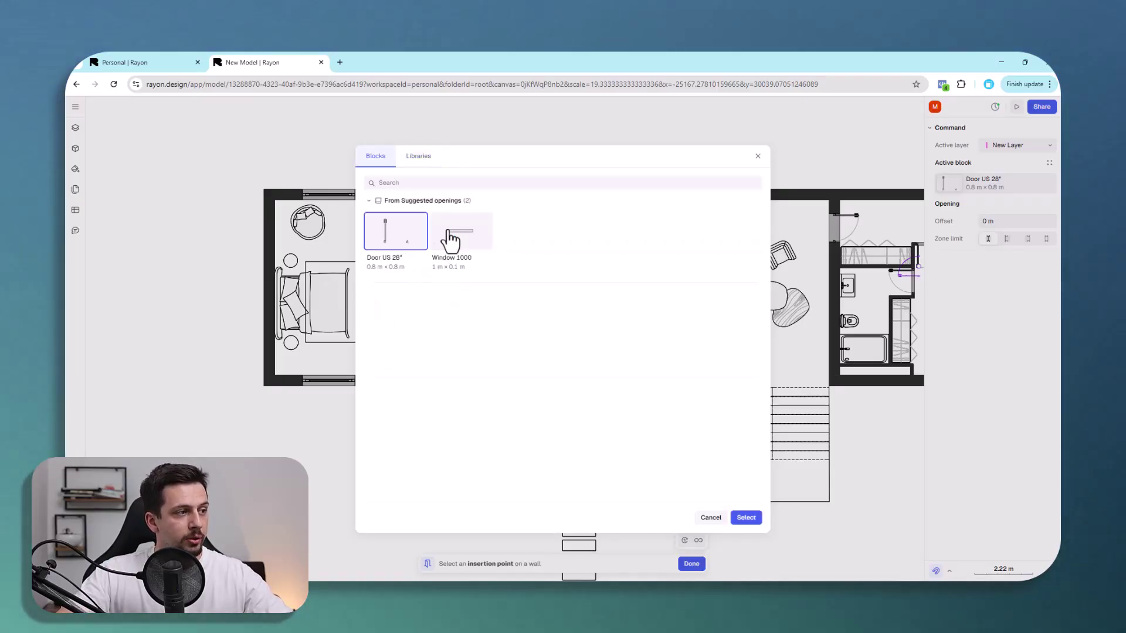
{"action": "left_click", "coordinate": [753, 516]}
{"action": "scroll", "coordinate": [480, 216], "scroll_direction": "up", "scroll_amount": 5}
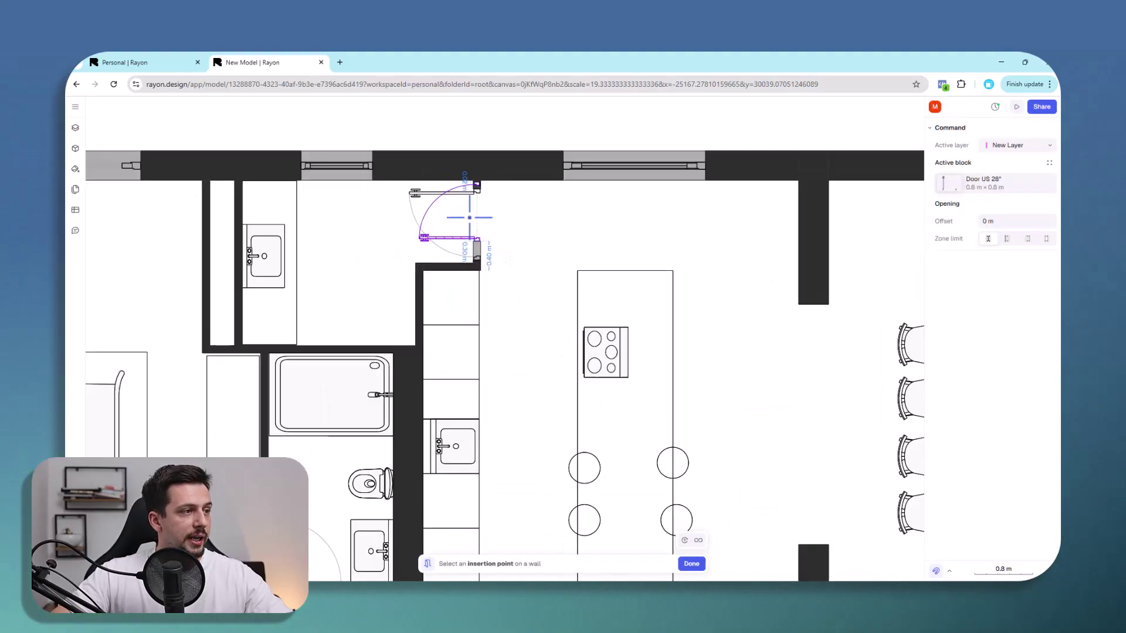
{"action": "scroll", "coordinate": [476, 220], "scroll_direction": "up", "scroll_amount": 3}
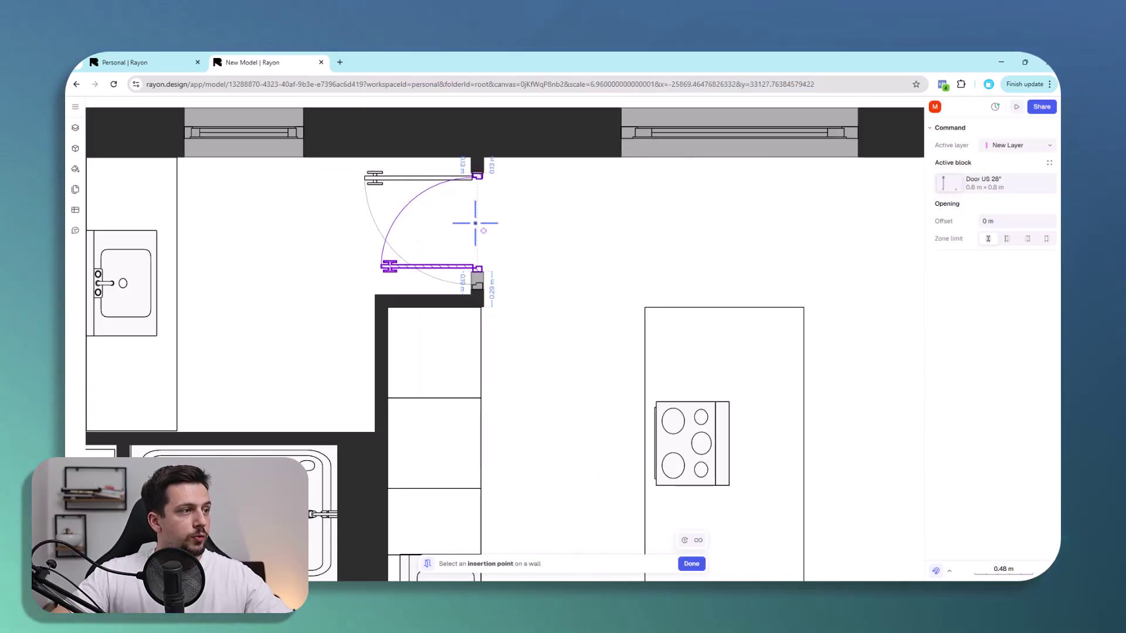
{"action": "left_click", "coordinate": [478, 222]}
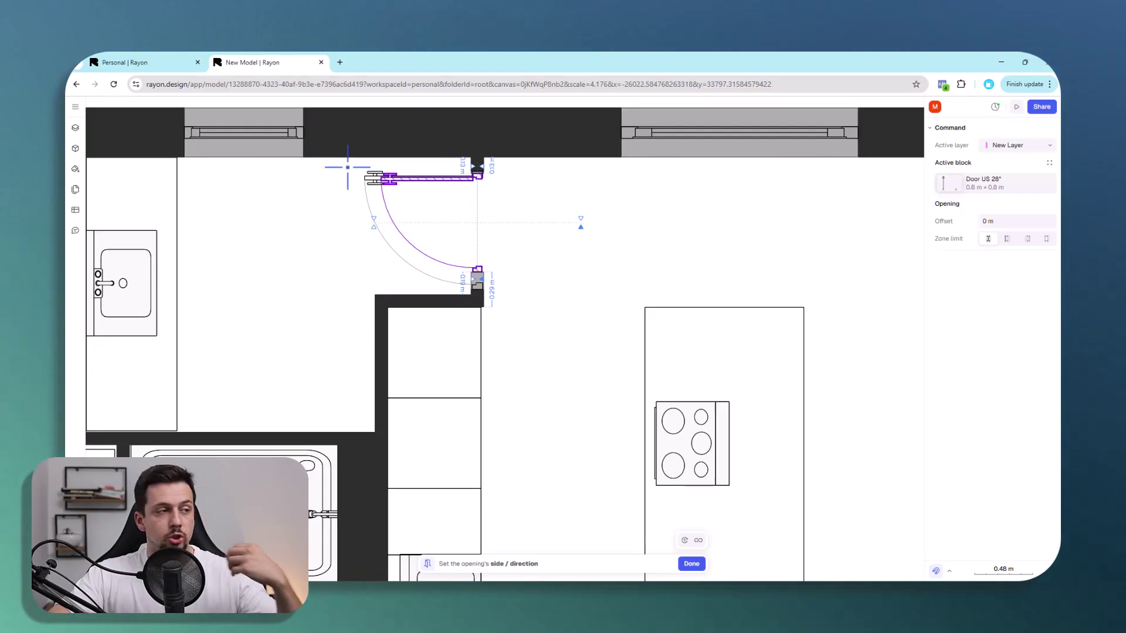
{"action": "left_click", "coordinate": [352, 173]}
Step: Stretch the inserted washroom door to match the traced door, about 0.96 m by 0.95 m
{"action": "left_click", "coordinate": [476, 274]}
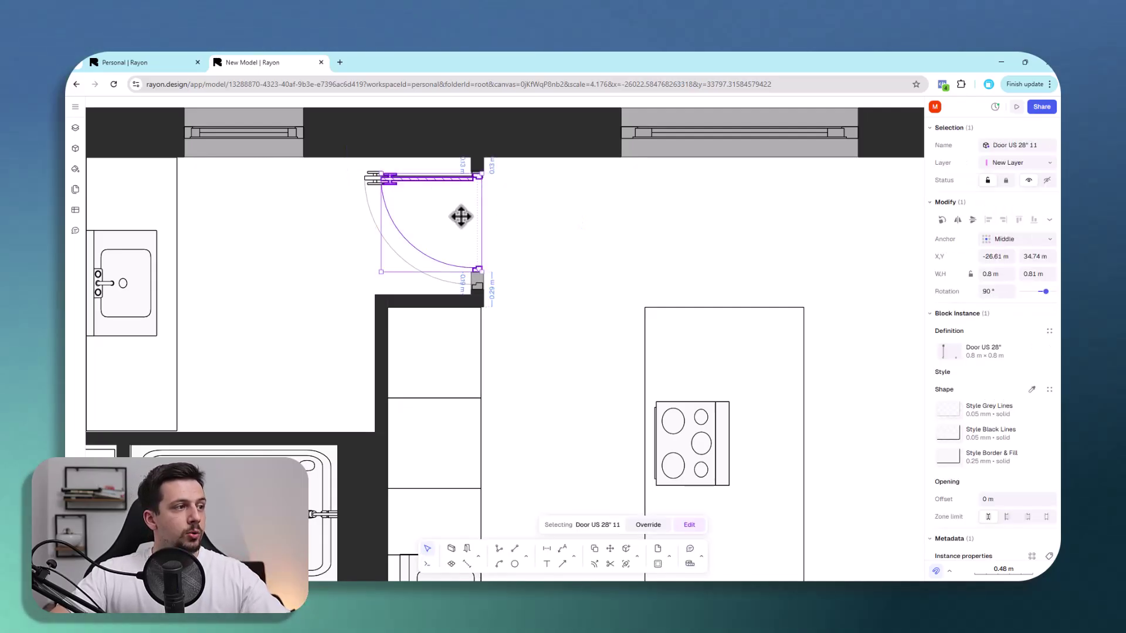
{"action": "scroll", "coordinate": [474, 283], "scroll_direction": "up", "scroll_amount": 5}
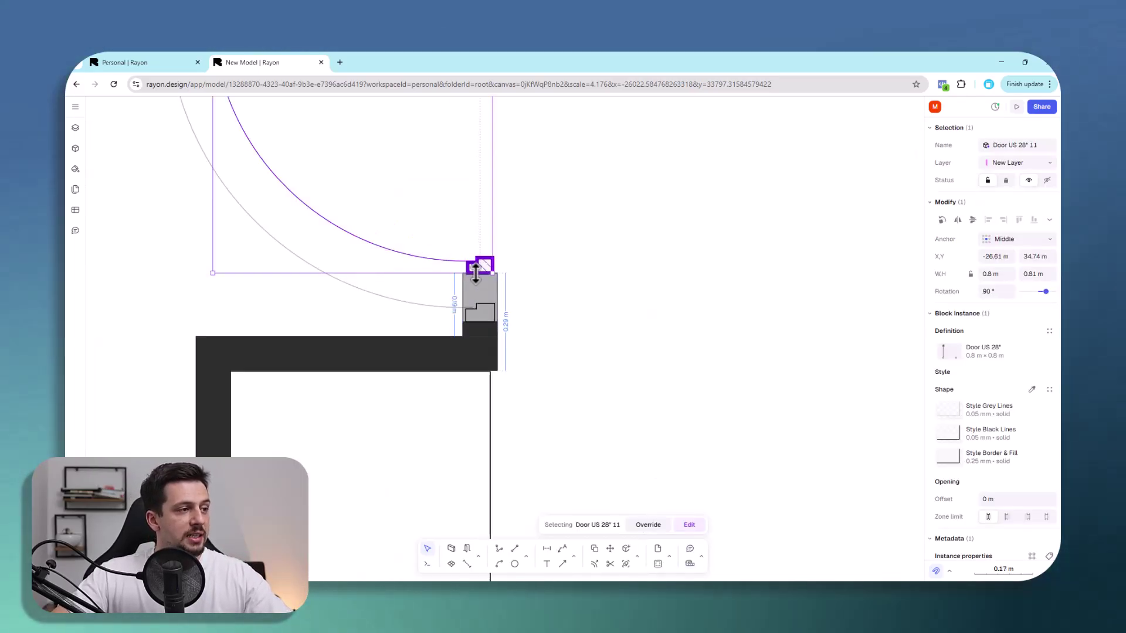
{"action": "left_click_drag", "start_coordinate": [476, 274], "coordinate": [482, 317]}
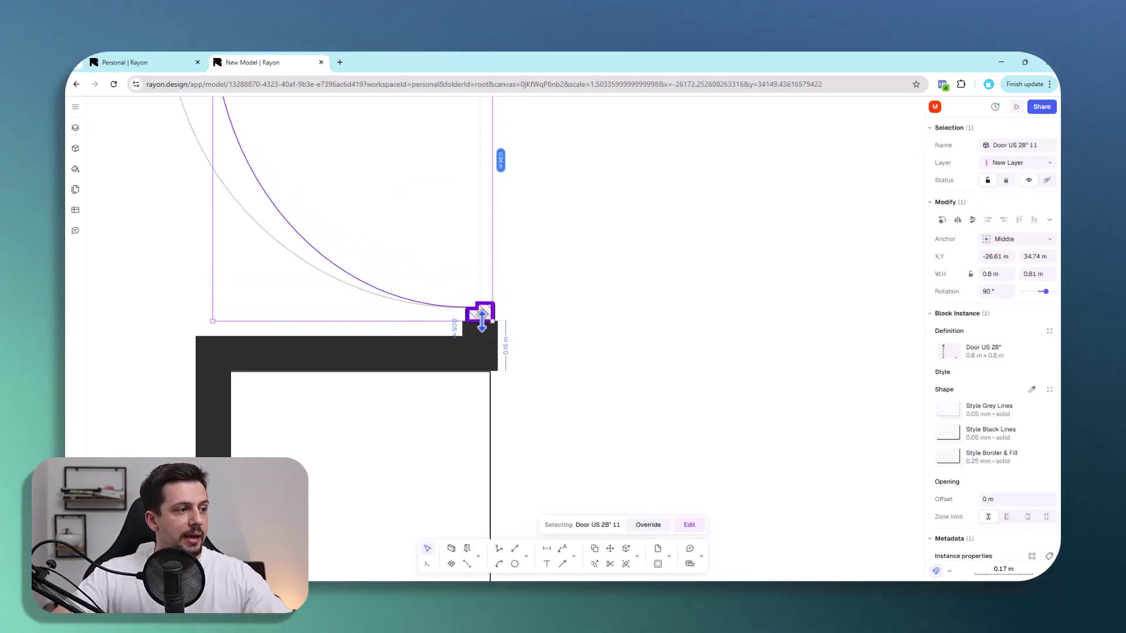
{"action": "scroll", "coordinate": [718, 361], "scroll_direction": "down", "scroll_amount": 3}
{"action": "left_click_drag", "start_coordinate": [417, 205], "coordinate": [396, 206]}
{"action": "scroll", "coordinate": [523, 109], "scroll_direction": "up", "scroll_amount": 2}
{"action": "left_click_drag", "start_coordinate": [582, 165], "coordinate": [577, 160]}
{"action": "scroll", "coordinate": [548, 181], "scroll_direction": "down", "scroll_amount": 5}
{"action": "left_click", "coordinate": [586, 209]}
{"action": "scroll", "coordinate": [543, 182], "scroll_direction": "down", "scroll_amount": 3}
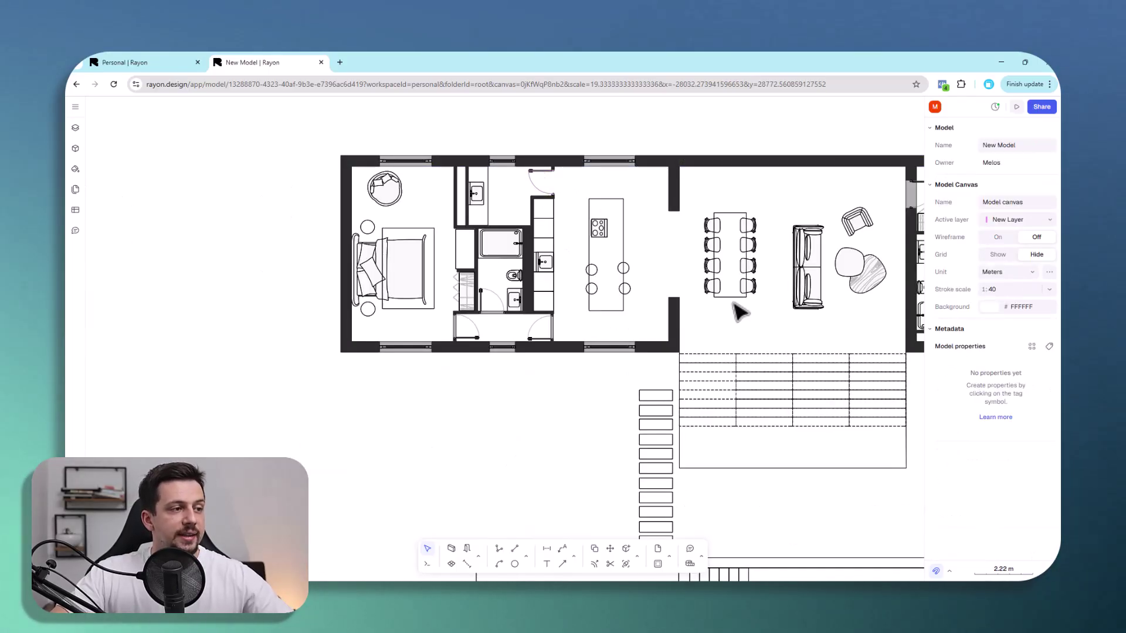
Step: Copy the washroom door to the traced doorway in the wall between the living room and the bedroom wing
{"action": "scroll", "coordinate": [270, 226], "scroll_direction": "down", "scroll_amount": 3}
{"action": "scroll", "coordinate": [505, 197], "scroll_direction": "up", "scroll_amount": 3}
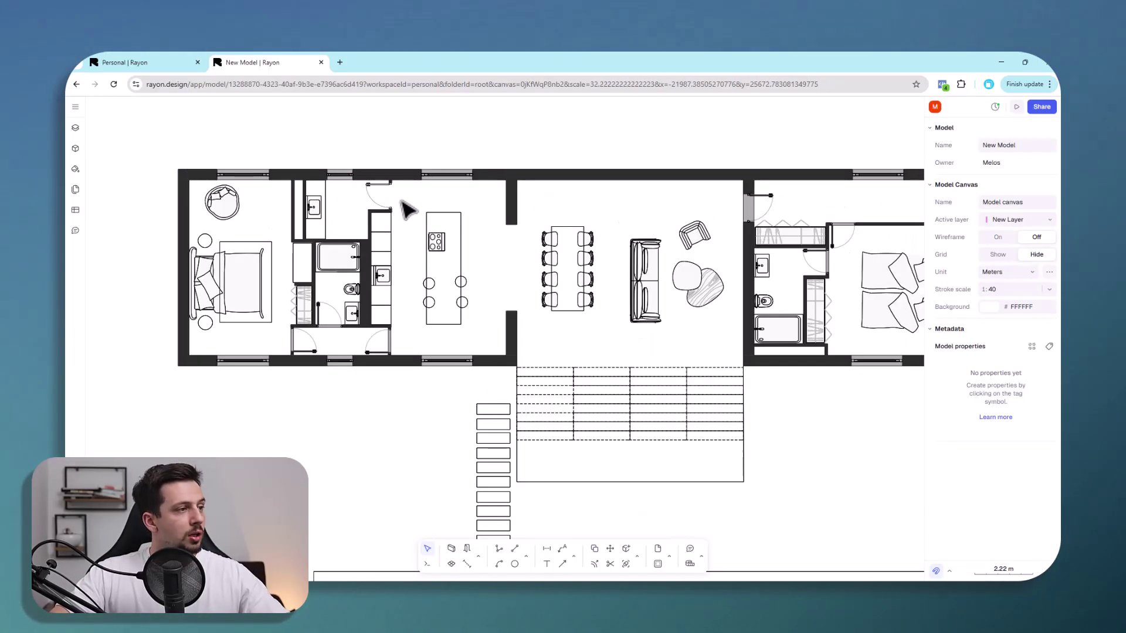
{"action": "left_click", "coordinate": [377, 188]}
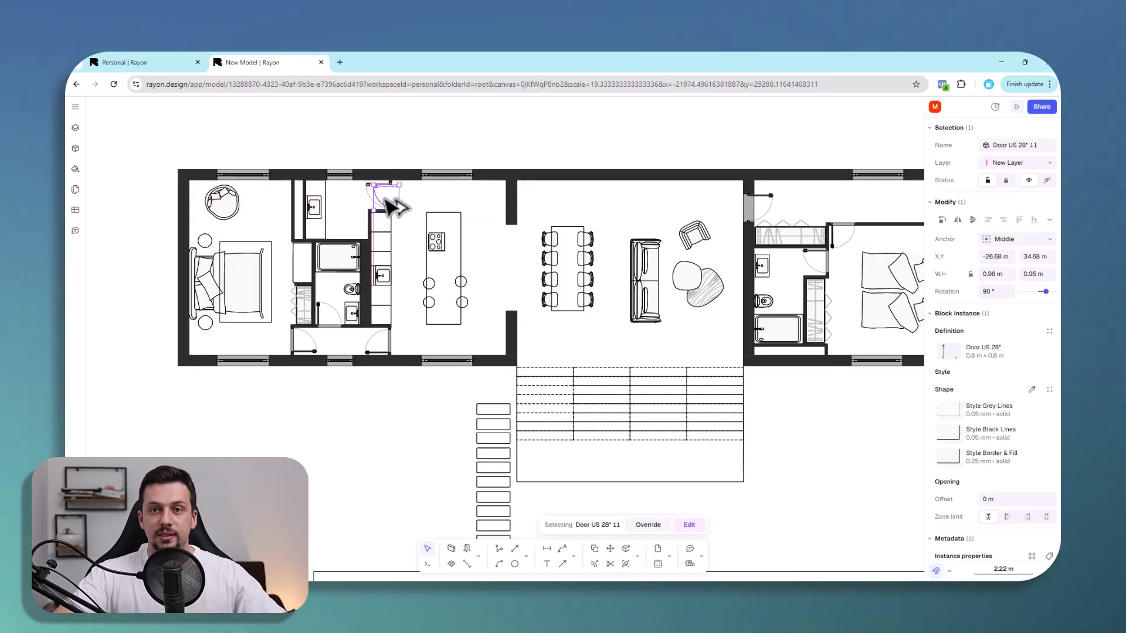
{"action": "left_click_drag", "start_coordinate": [387, 199], "coordinate": [755, 330]}
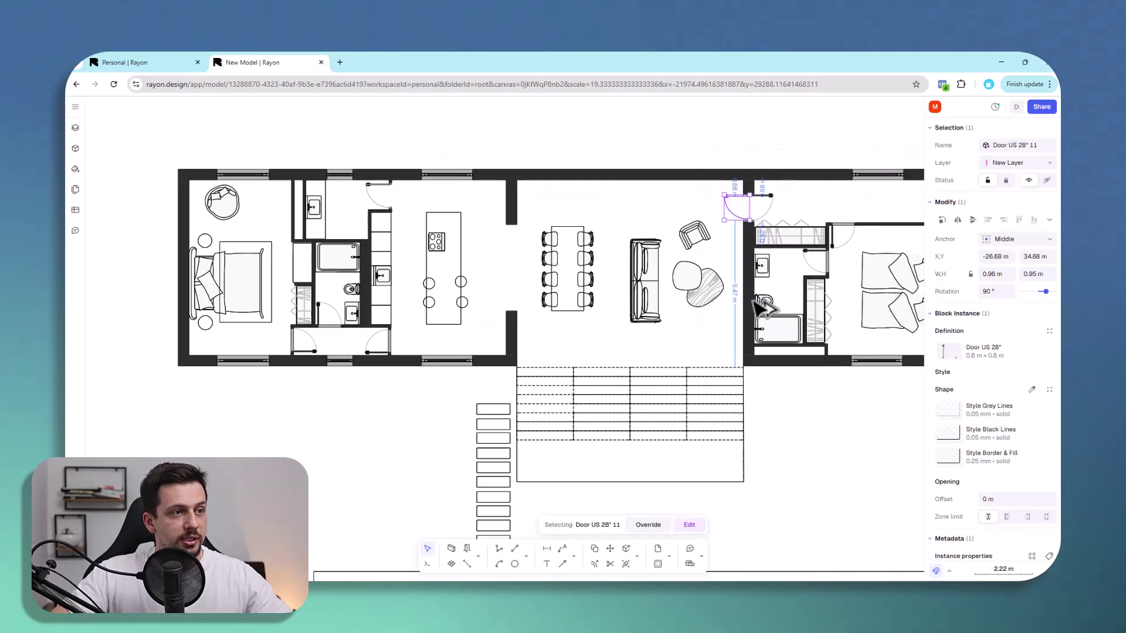
{"action": "key", "text": "Escape"}
Step: Insert a Window 1000 block over the traced window in the lower exterior wall of the westernmost bedroom
{"action": "scroll", "coordinate": [780, 334], "scroll_direction": "down", "scroll_amount": 5}
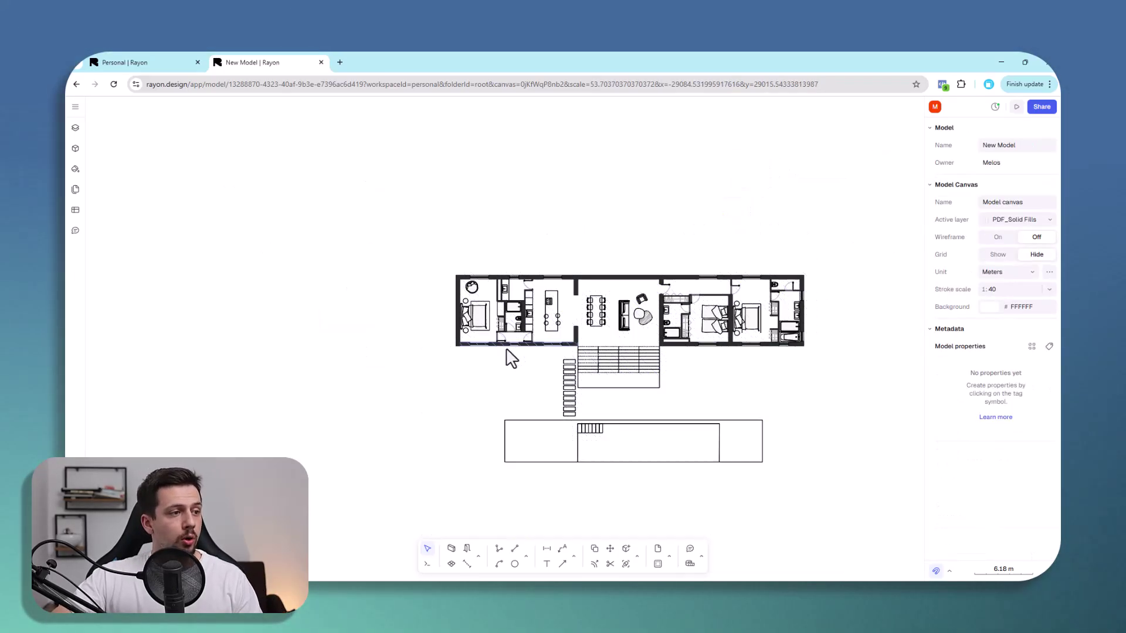
{"action": "scroll", "coordinate": [510, 360], "scroll_direction": "up", "scroll_amount": 3}
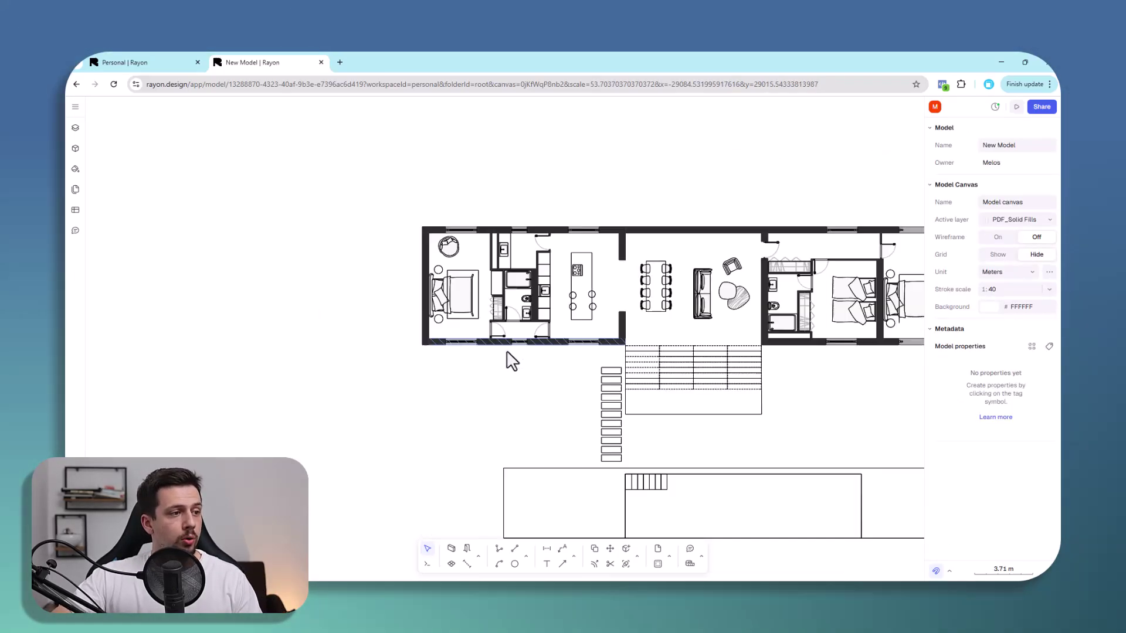
{"action": "left_click", "coordinate": [468, 549]}
{"action": "left_click", "coordinate": [987, 188]}
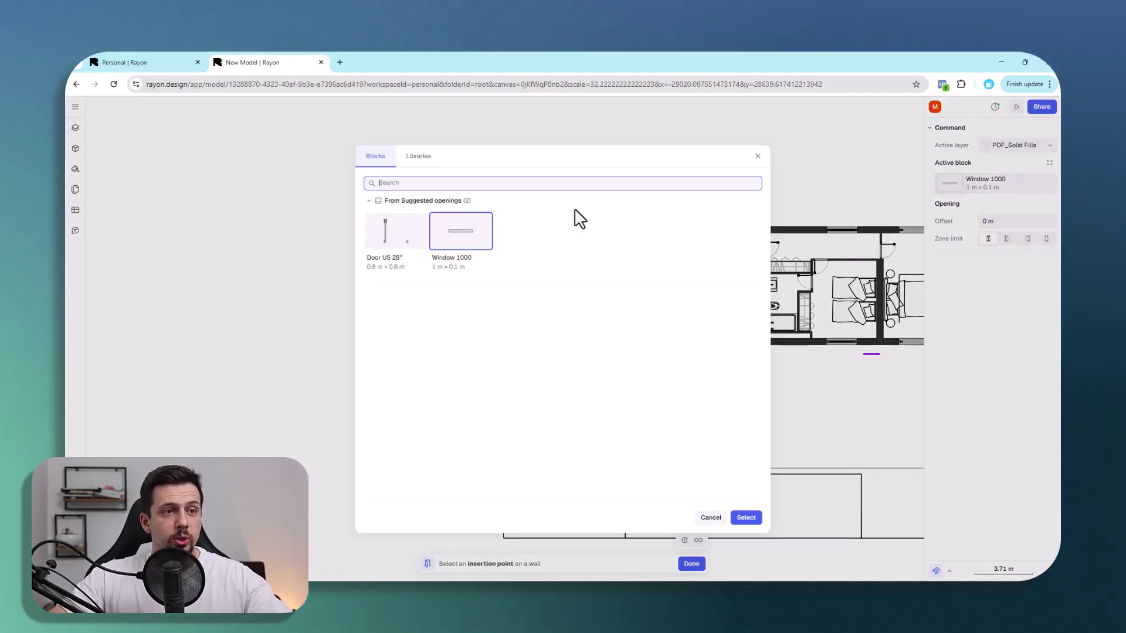
{"action": "left_click", "coordinate": [749, 519]}
{"action": "scroll", "coordinate": [415, 317], "scroll_direction": "up", "scroll_amount": 8}
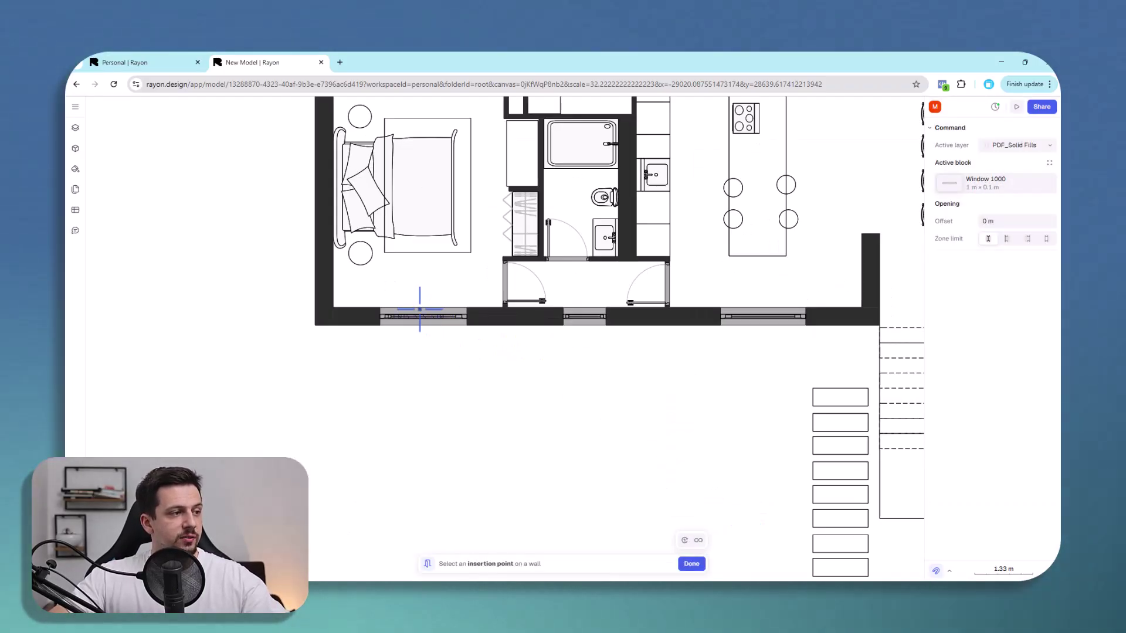
{"action": "left_click", "coordinate": [417, 324]}
{"action": "left_click", "coordinate": [369, 394]}
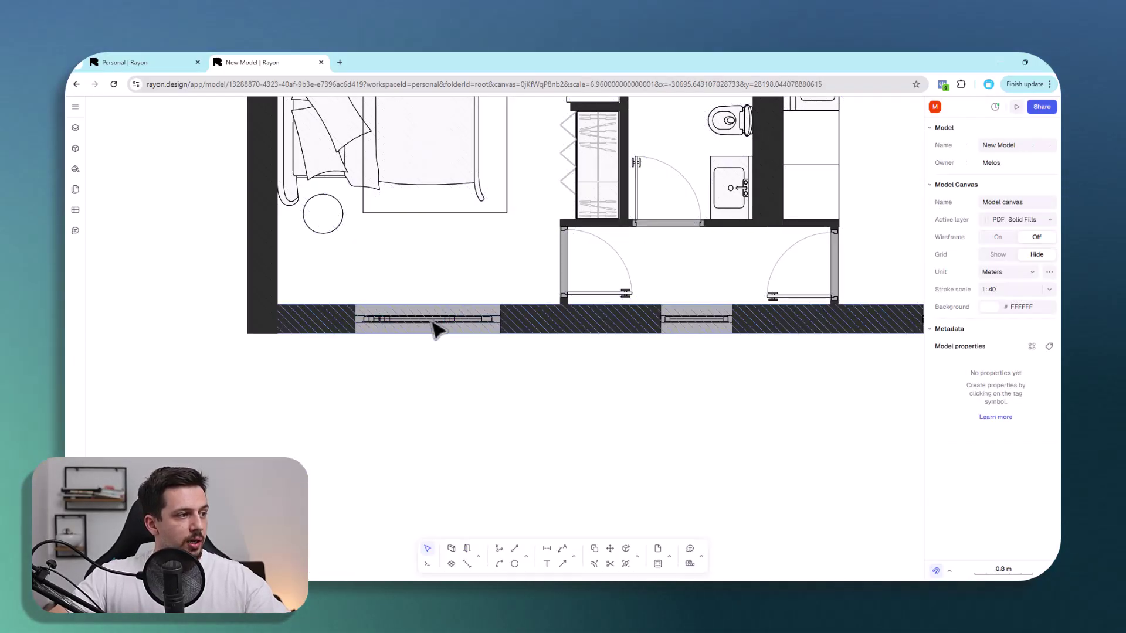
{"action": "left_click", "coordinate": [453, 323]}
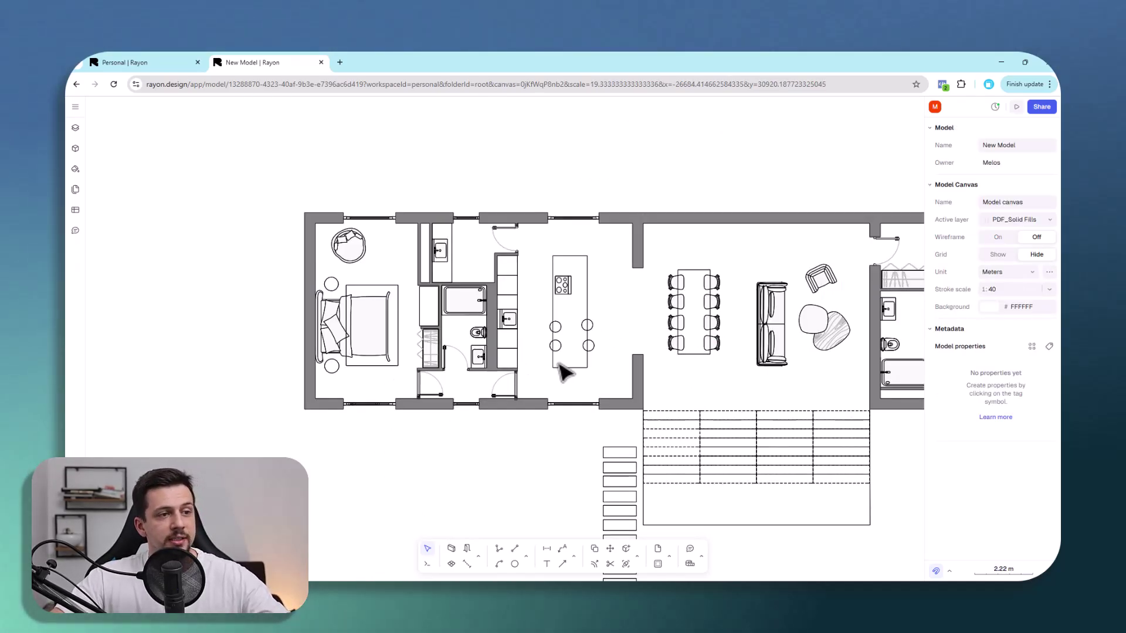
Step: Draw a zone covering the westernmost bedroom's floor, including the wardrobe niches, about 4.6 m by 6.63 m
{"action": "scroll", "coordinate": [543, 365], "scroll_direction": "down", "scroll_amount": 5}
{"action": "scroll", "coordinate": [427, 367], "scroll_direction": "up", "scroll_amount": 5}
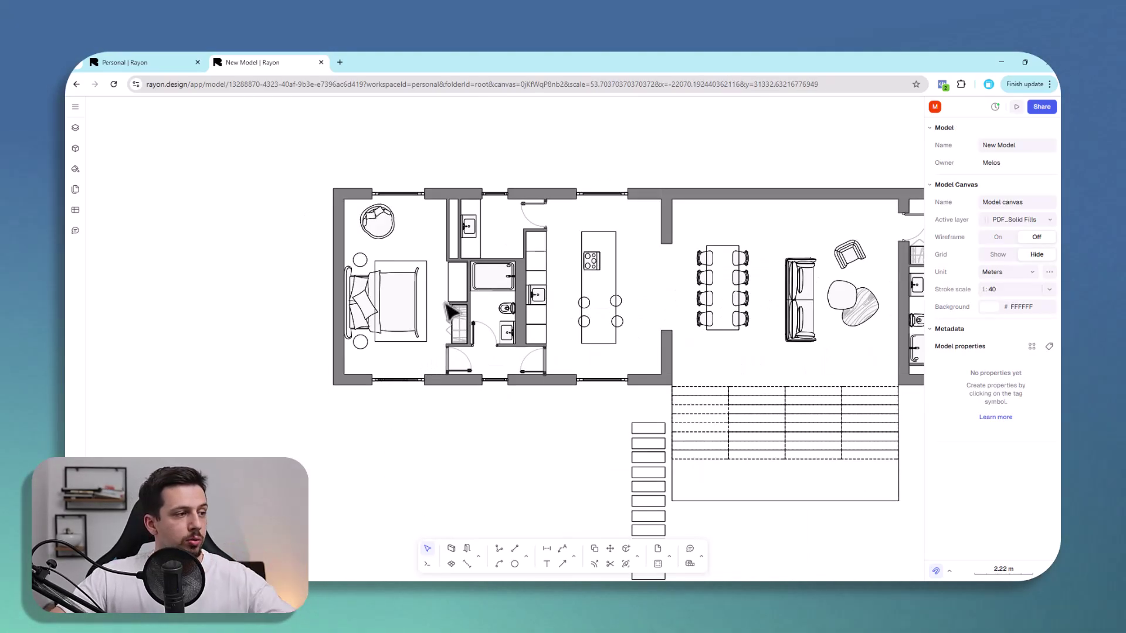
{"action": "middle_click_drag", "start_coordinate": [445, 306], "coordinate": [466, 336]}
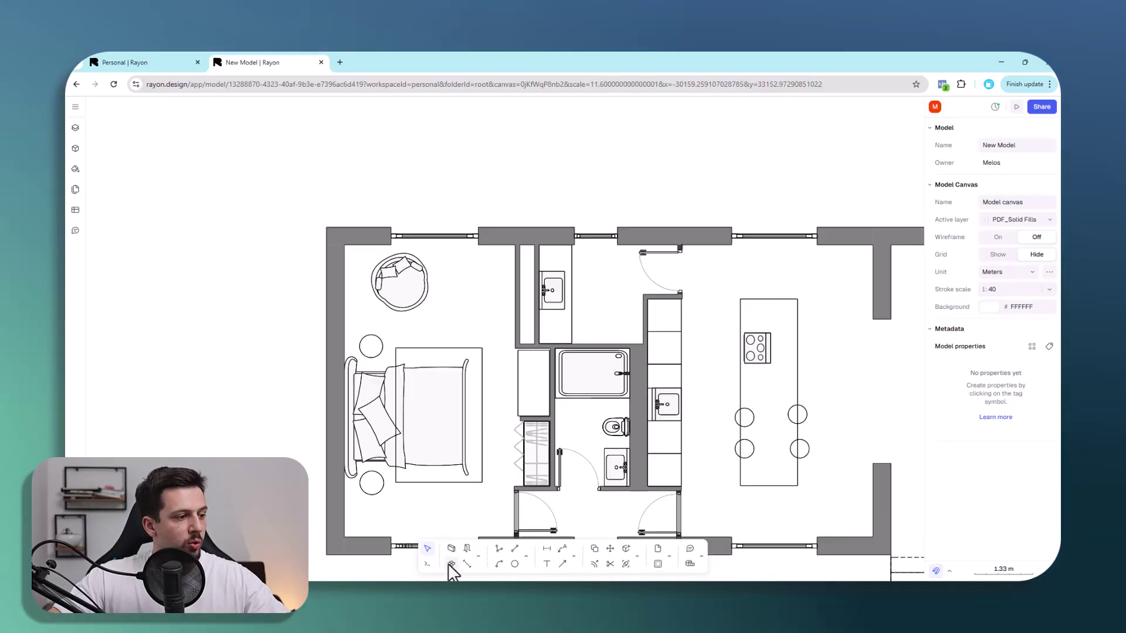
{"action": "left_click", "coordinate": [449, 565]}
{"action": "left_click", "coordinate": [344, 245]}
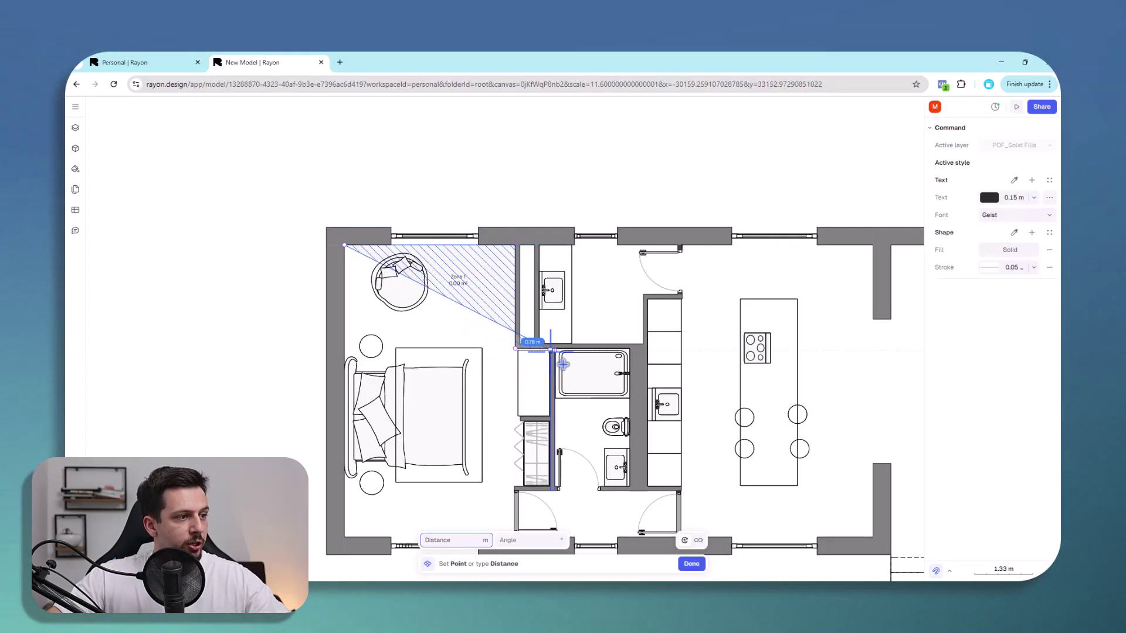
{"action": "scroll", "coordinate": [563, 363], "scroll_direction": "up", "scroll_amount": 6}
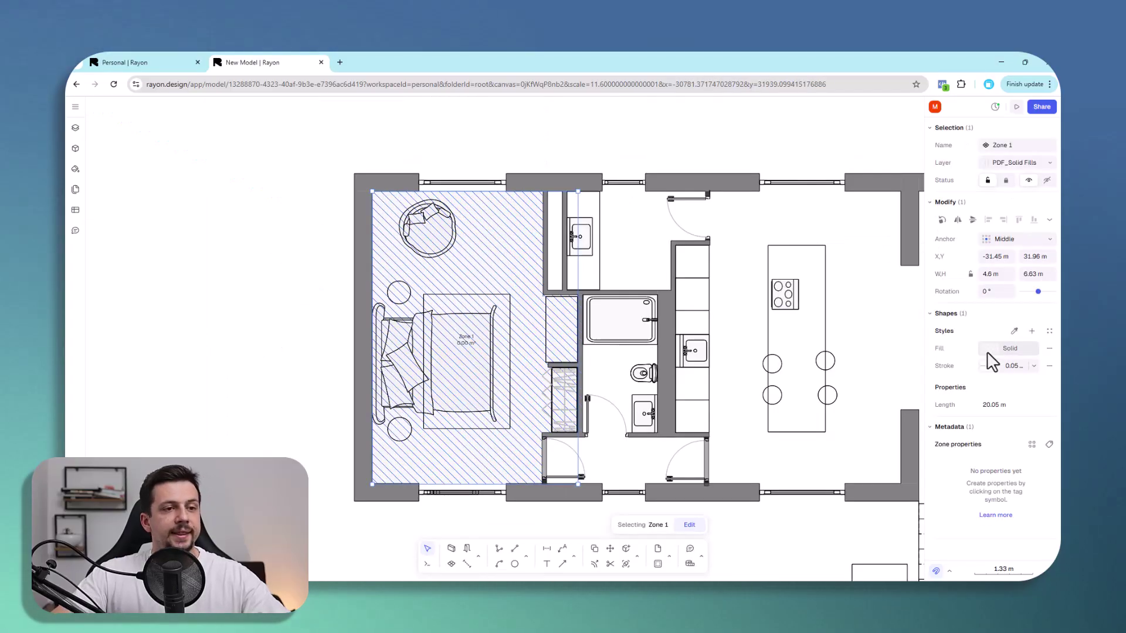
Step: Change the bedroom zone's fill from solid to the Herringbone.png wood texture
{"action": "left_click", "coordinate": [997, 348]}
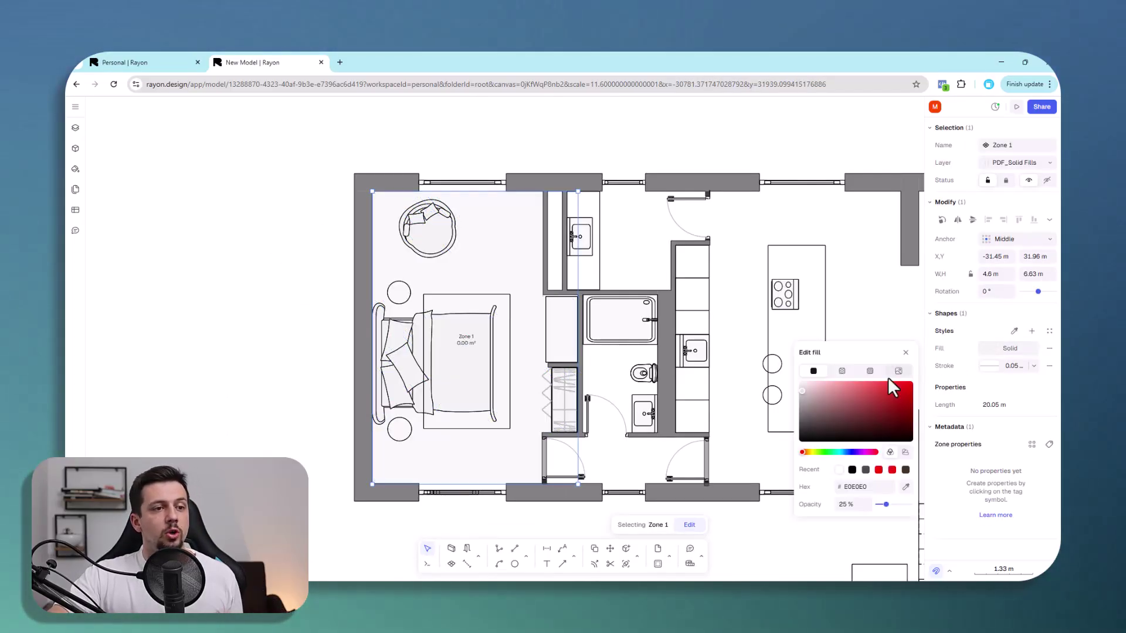
{"action": "left_click", "coordinate": [840, 370]}
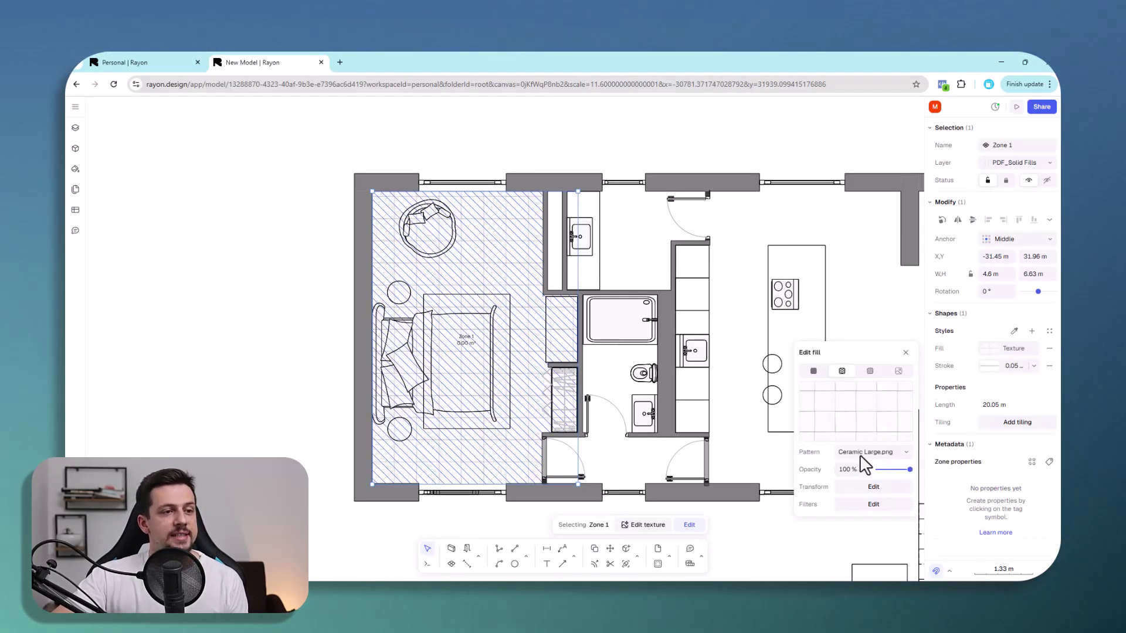
{"action": "left_click", "coordinate": [857, 452]}
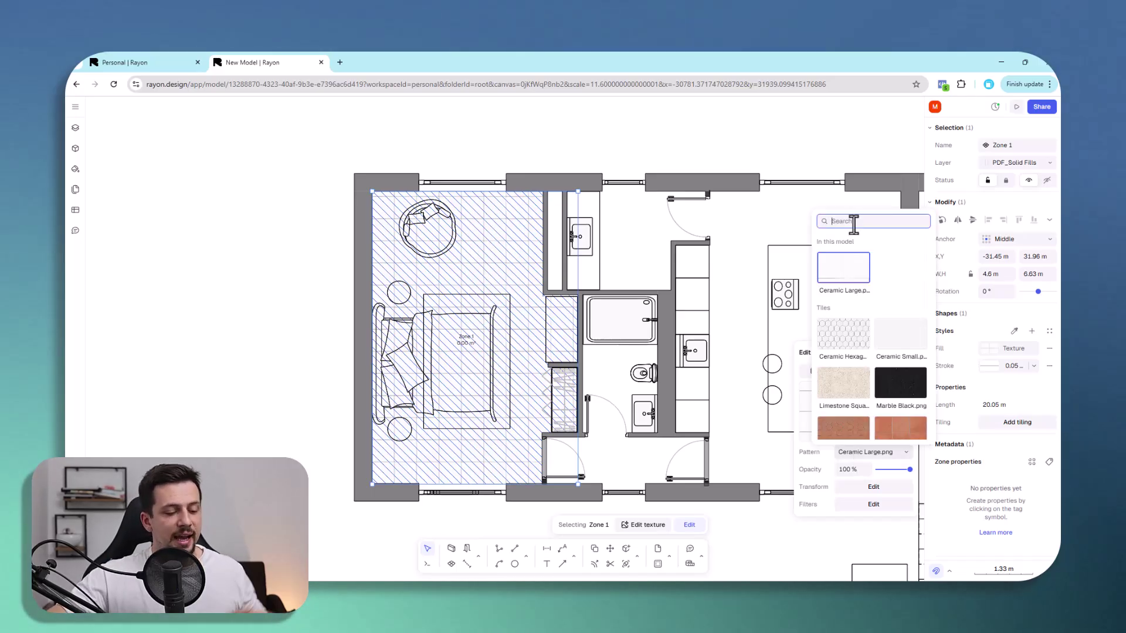
{"action": "type", "text": "her"}
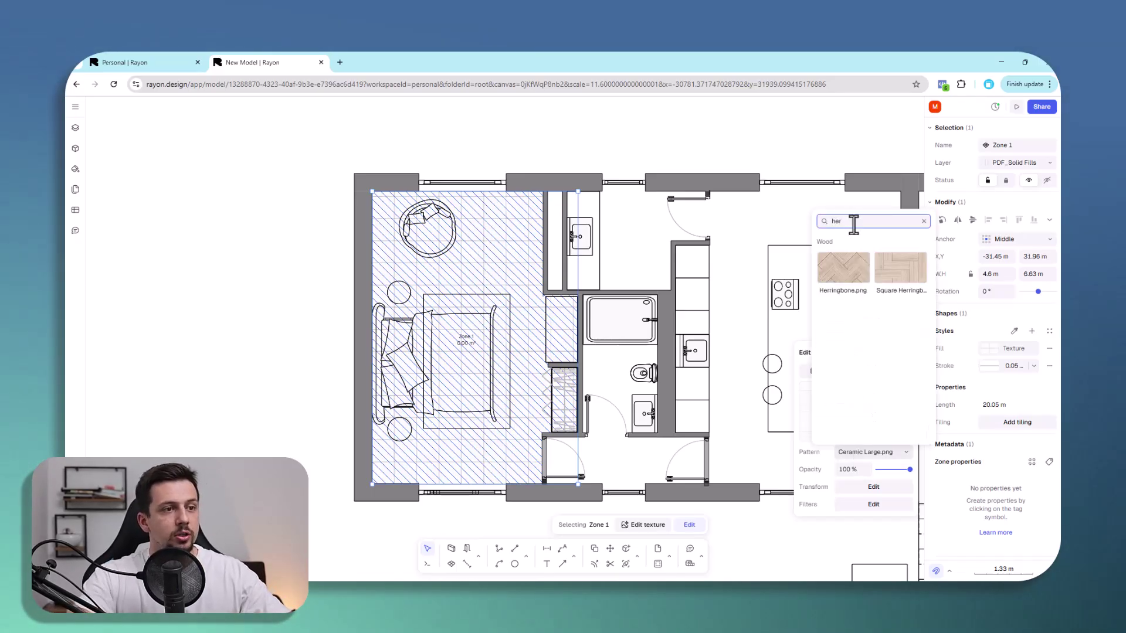
{"action": "left_click", "coordinate": [858, 261]}
{"action": "scroll", "coordinate": [495, 321], "scroll_direction": "up", "scroll_amount": 5}
{"action": "scroll", "coordinate": [669, 319], "scroll_direction": "down", "scroll_amount": 5}
Step: Rotate the bedroom zone's herringbone texture to 90°
{"action": "left_click", "coordinate": [852, 469]}
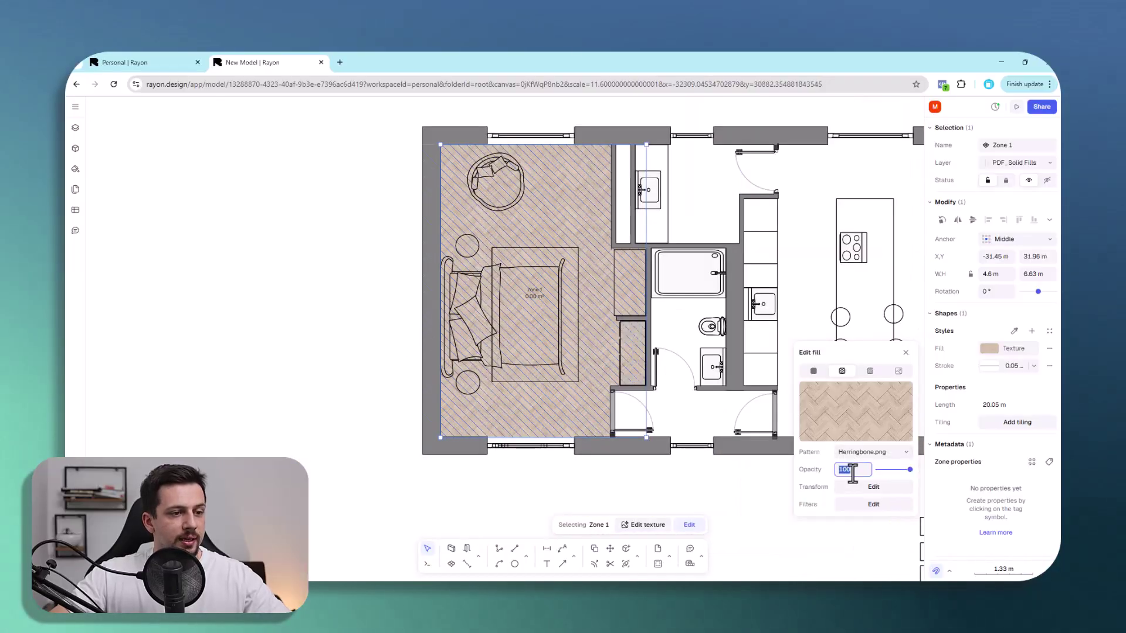
{"action": "left_click", "coordinate": [874, 487]}
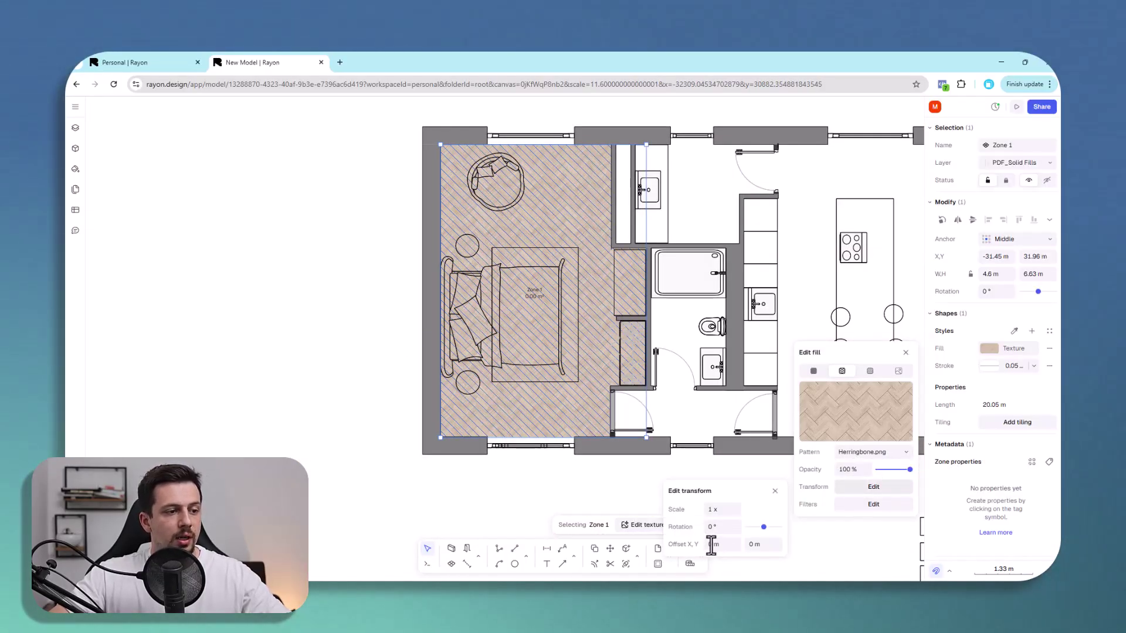
{"action": "left_click", "coordinate": [720, 527]}
{"action": "type", "text": "90"}
{"action": "key", "text": "Return"}
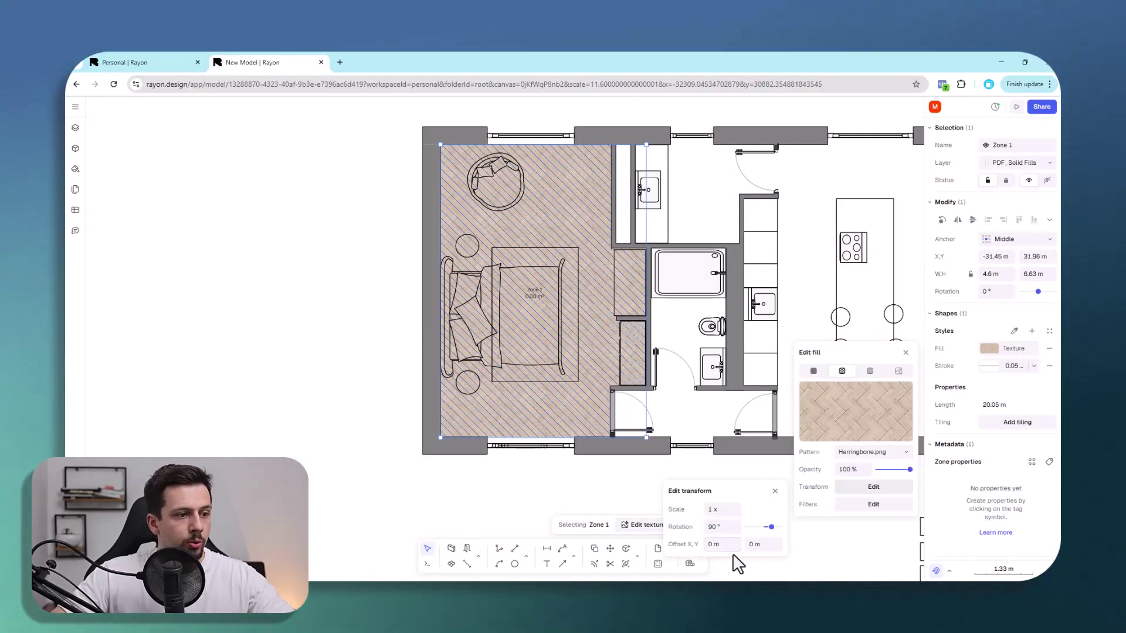
{"action": "left_click", "coordinate": [872, 487]}
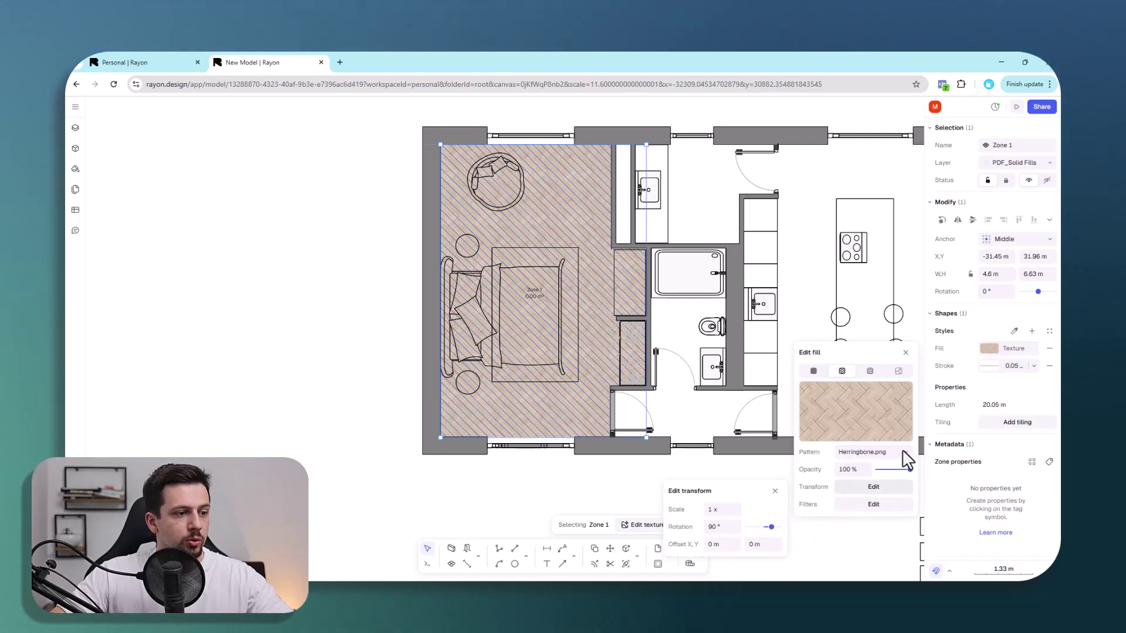
Step: Lower the opacity of the bedroom zone's herringbone texture to 84%
{"action": "left_click_drag", "start_coordinate": [899, 473], "coordinate": [898, 470]}
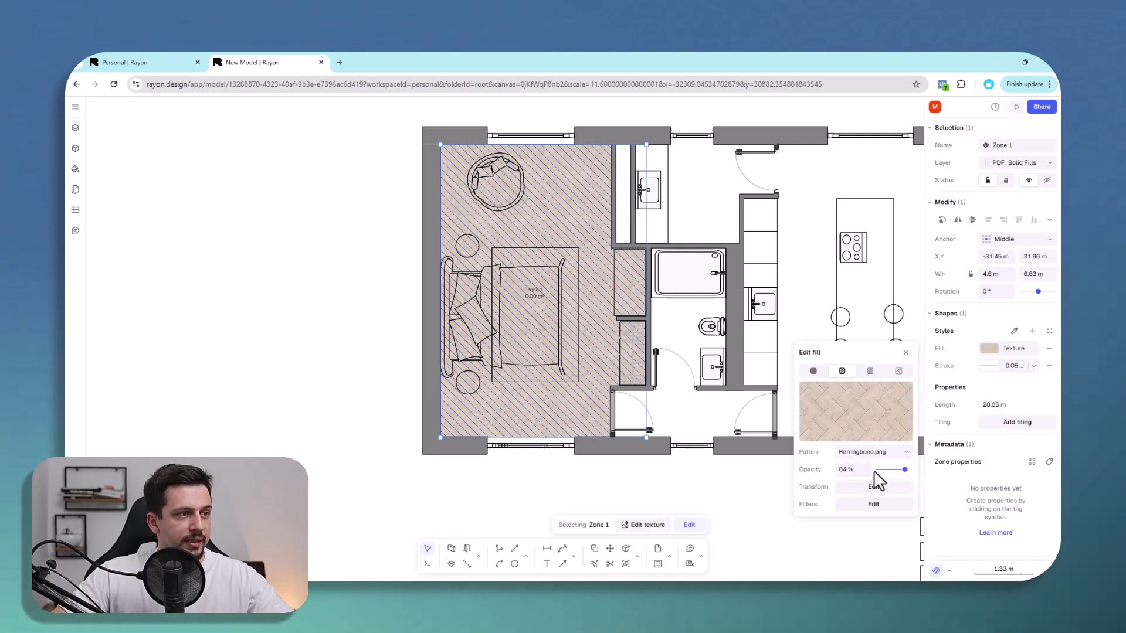
{"action": "left_click", "coordinate": [420, 383]}
{"action": "left_click", "coordinate": [540, 307]}
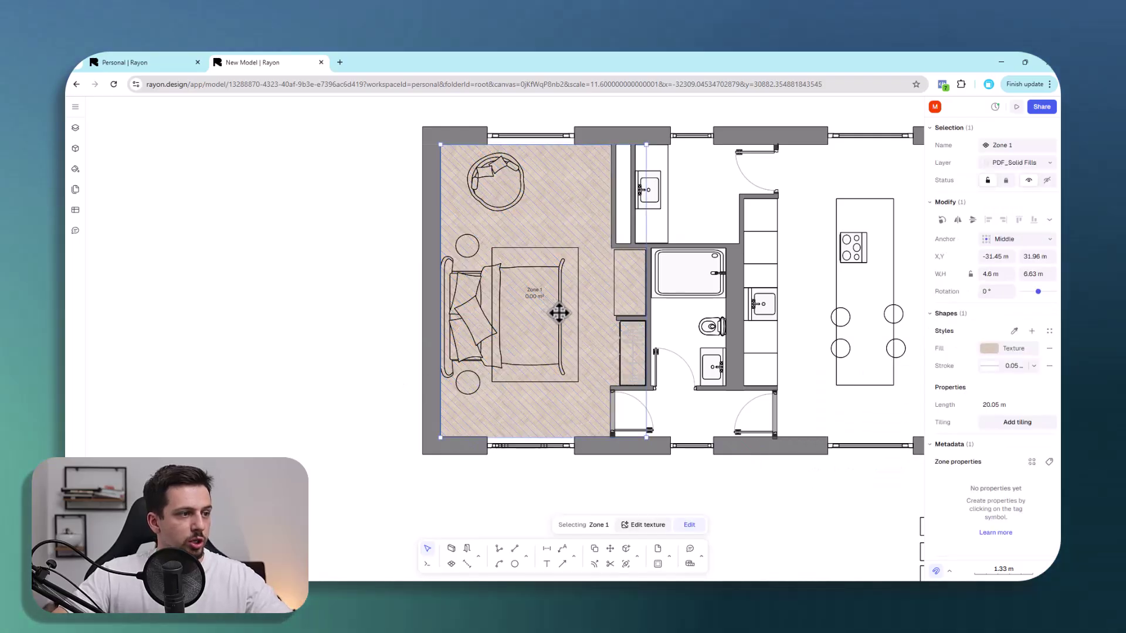
{"action": "scroll", "coordinate": [327, 378], "scroll_direction": "down", "scroll_amount": 3}
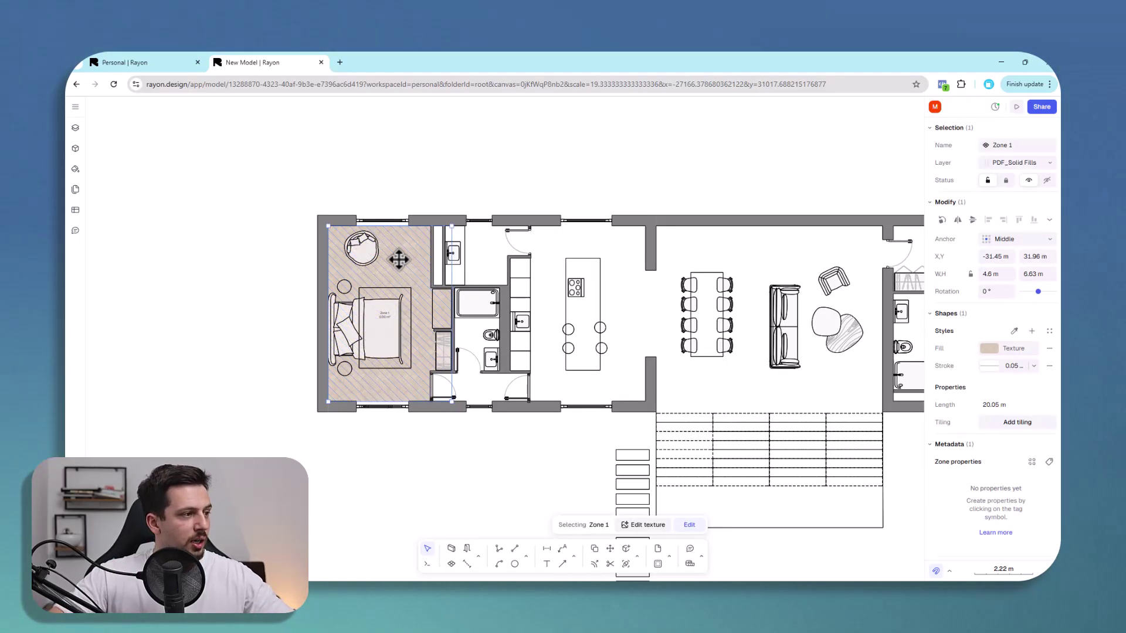
Step: Send the herringbone bedroom zone to the back so it lies behind the furniture
{"action": "key", "text": "Escape"}
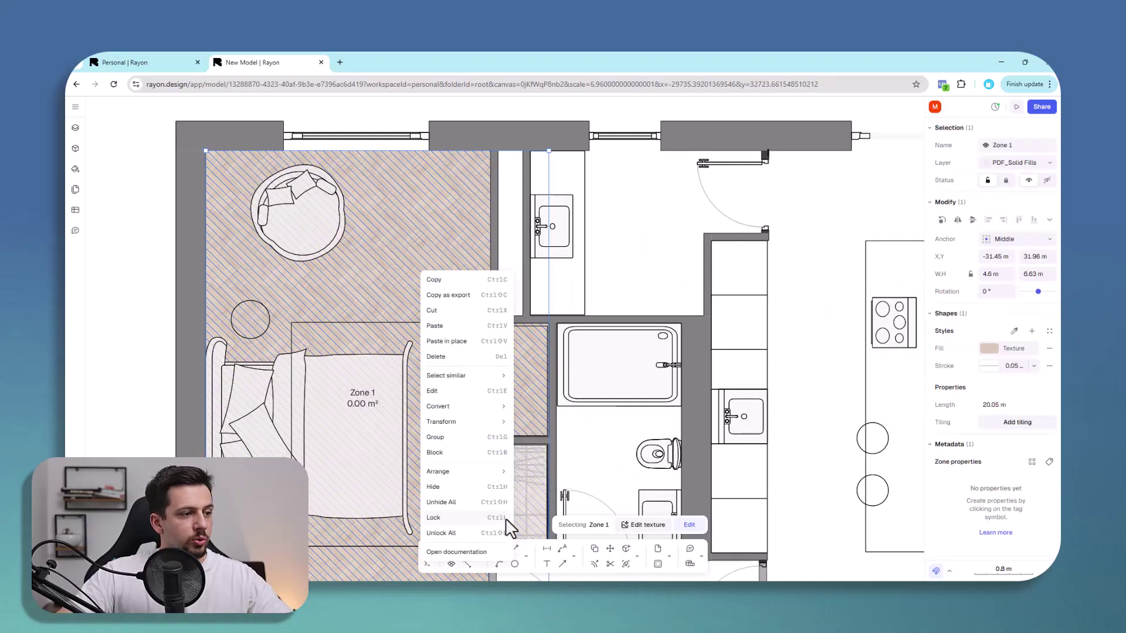
{"action": "key", "text": "Escape"}
{"action": "right_click", "coordinate": [474, 430]}
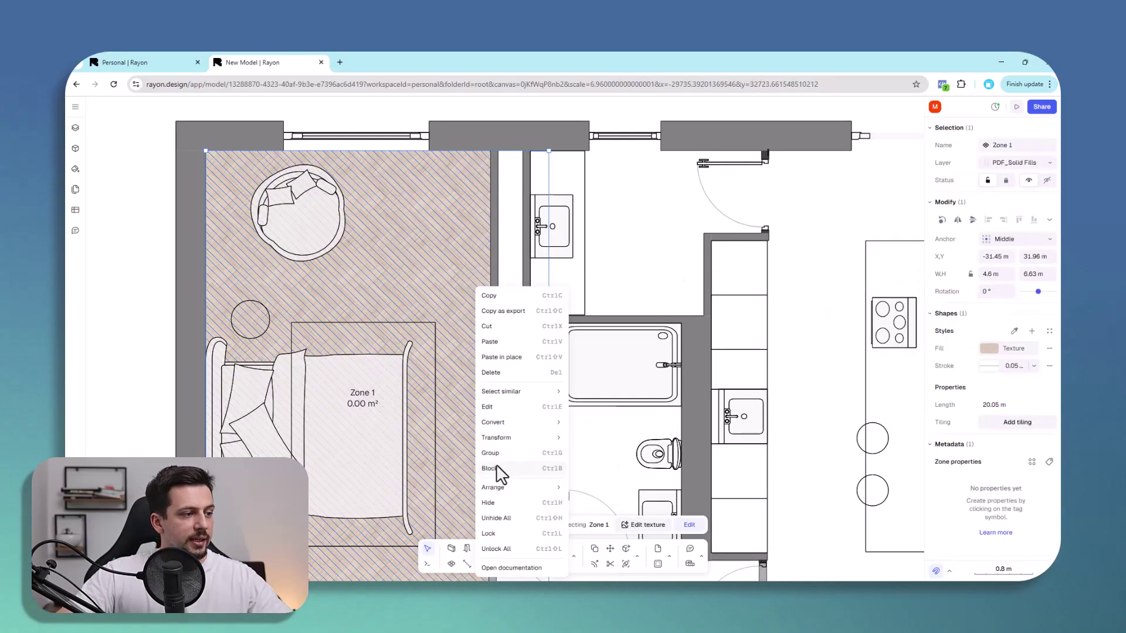
{"action": "left_click", "coordinate": [520, 309]}
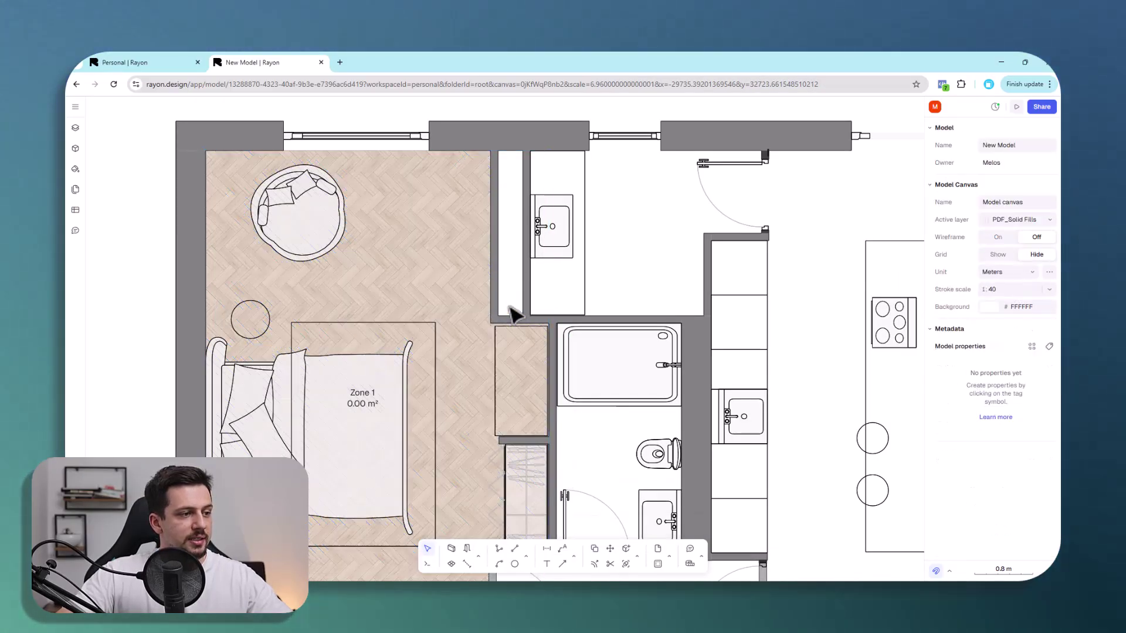
Step: Search the block libraries for "bed" to furnish the empty bedroom at the east end of the house
{"action": "scroll", "coordinate": [525, 329], "scroll_direction": "down", "scroll_amount": 5}
{"action": "scroll", "coordinate": [536, 294], "scroll_direction": "down", "scroll_amount": 3}
{"action": "scroll", "coordinate": [610, 260], "scroll_direction": "up", "scroll_amount": 6}
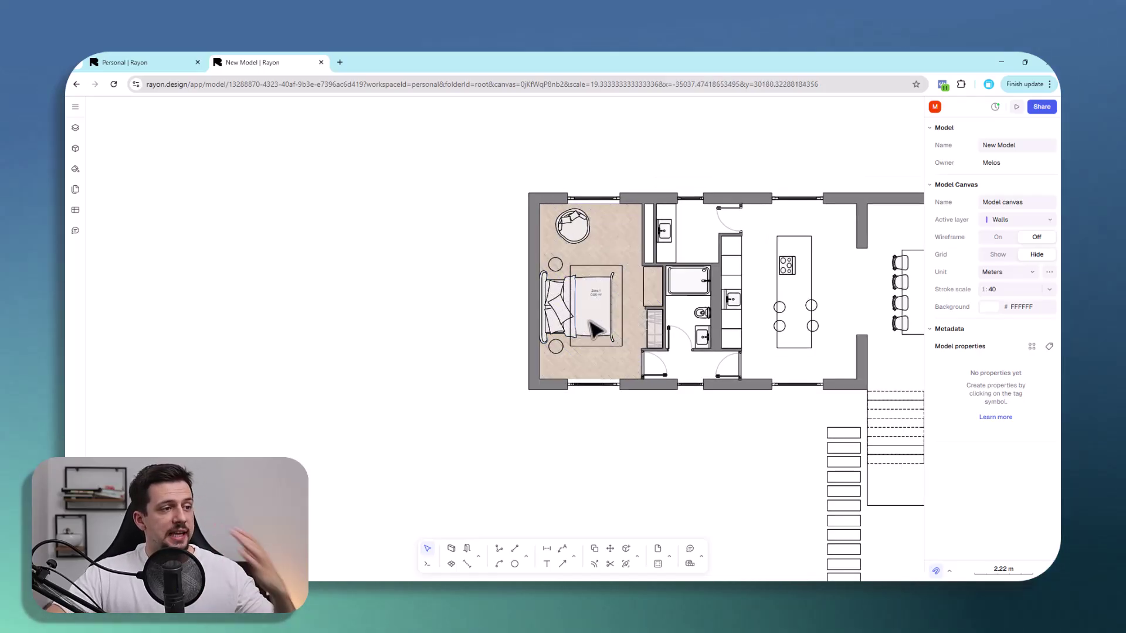
{"action": "middle_click_drag", "start_coordinate": [628, 309], "coordinate": [229, 316]}
{"action": "middle_click_drag", "start_coordinate": [717, 313], "coordinate": [240, 317]}
{"action": "left_click", "coordinate": [74, 149]}
{"action": "left_click", "coordinate": [133, 128]}
{"action": "type", "text": "bedr"}
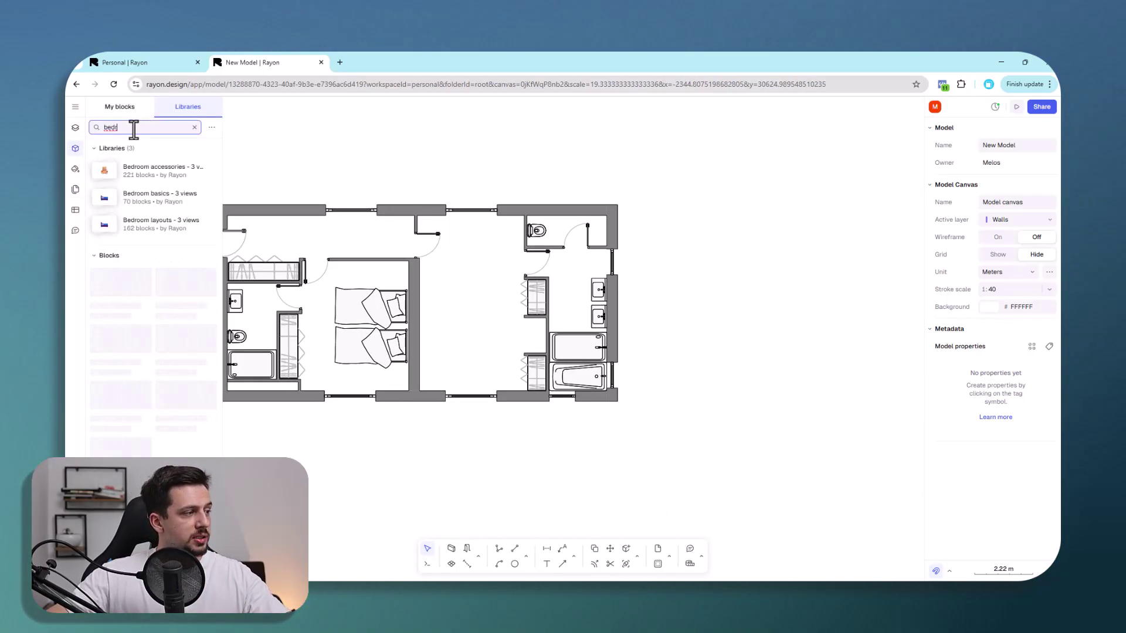
{"action": "key", "text": "BackSpace"}
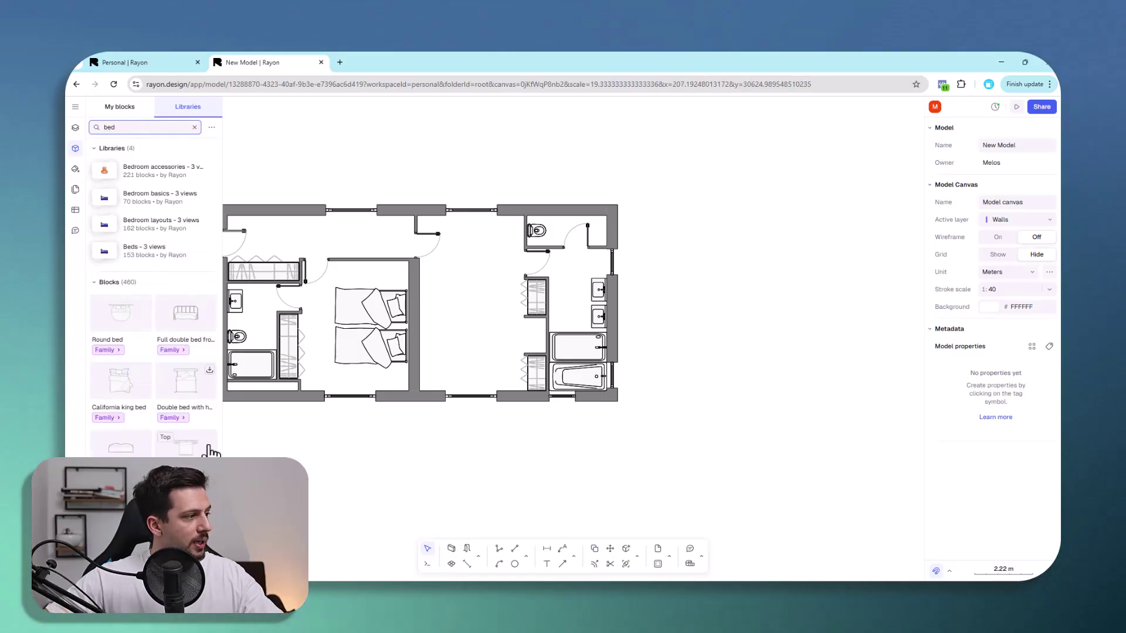
{"action": "scroll", "coordinate": [164, 405], "scroll_direction": "down", "scroll_amount": 1}
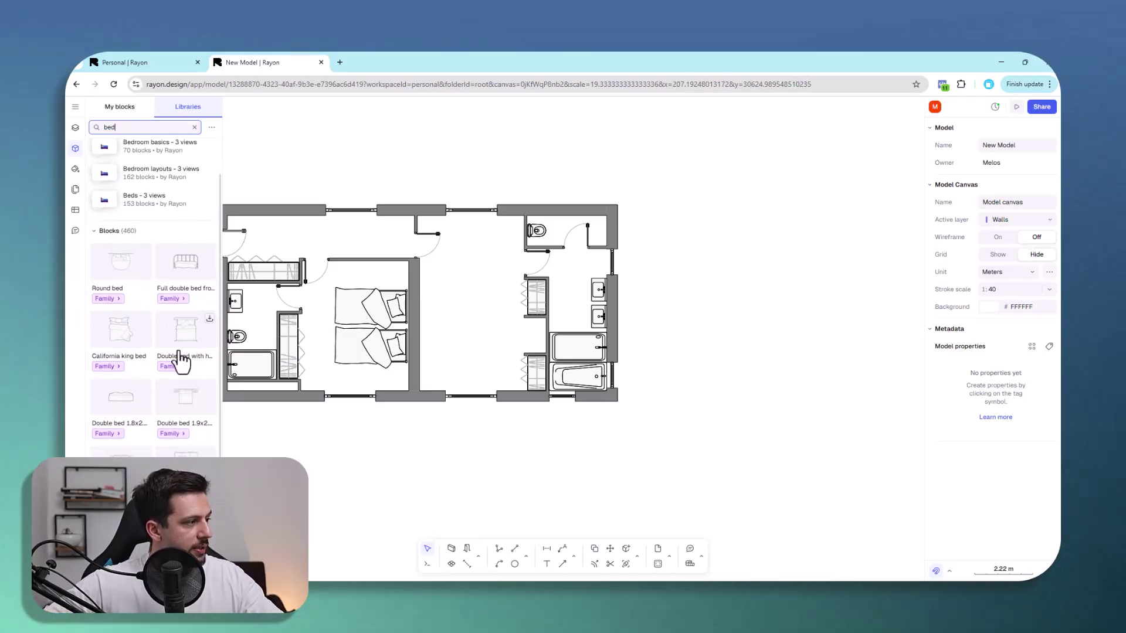
Step: Place the top view of the "Double bed with headboards" block in the empty bedroom, rotated 90° with its headboard against the dividing wall
{"action": "left_click_drag", "start_coordinate": [170, 352], "coordinate": [233, 354]}
{"action": "left_click_drag", "start_coordinate": [486, 335], "coordinate": [487, 337]}
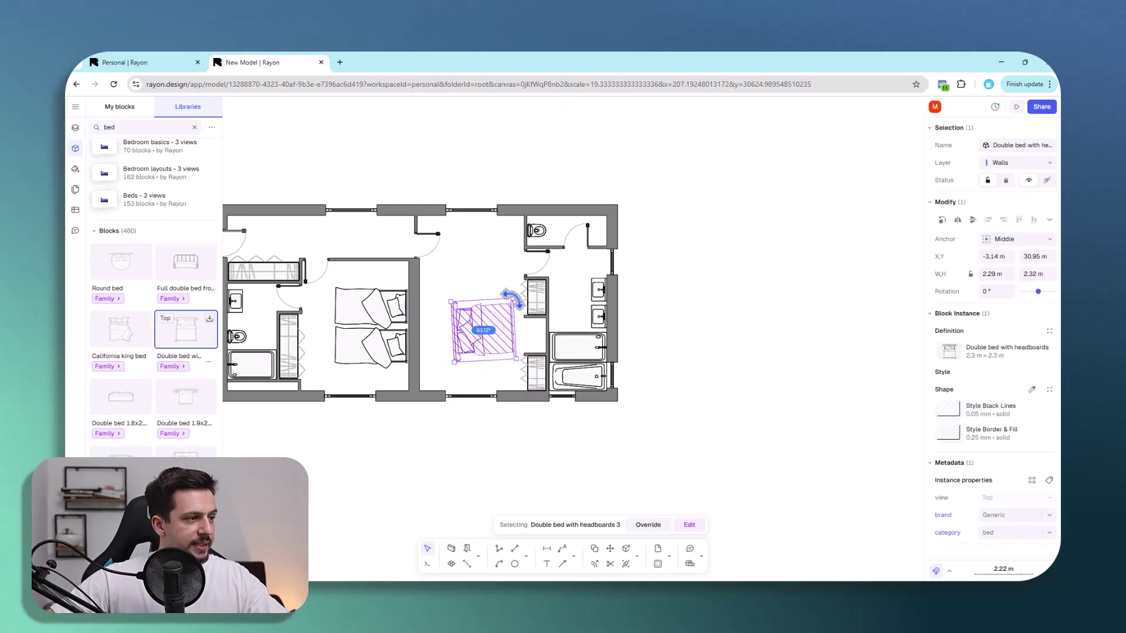
{"action": "left_click_drag", "start_coordinate": [445, 338], "coordinate": [438, 341]}
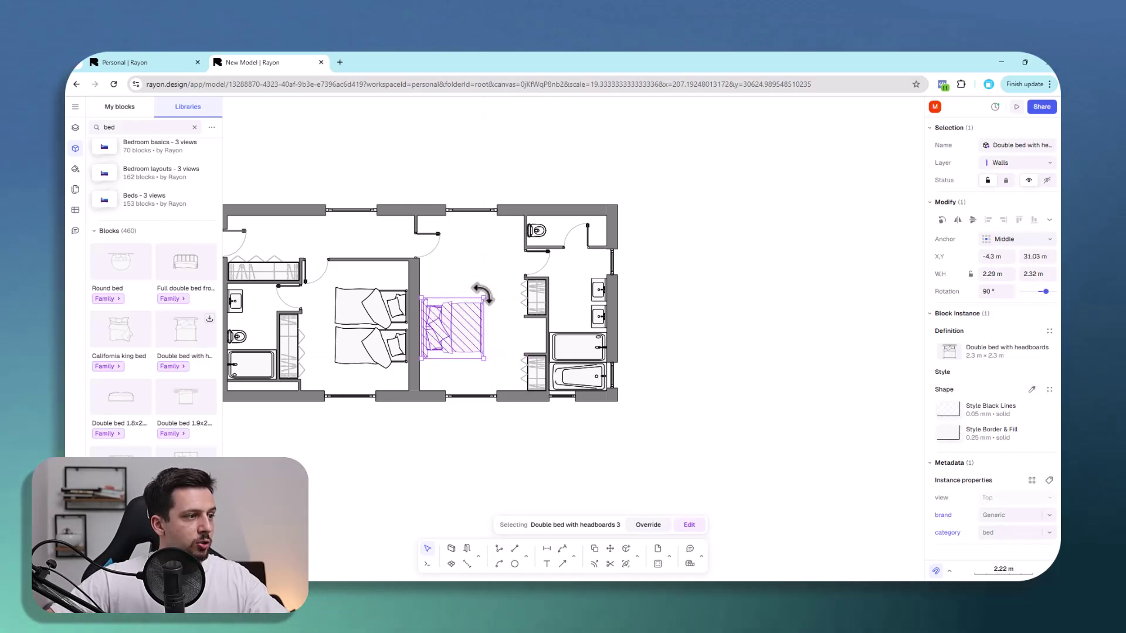
Step: Enlarge the inserted double bed to about 3.15 m by 3.18 m
{"action": "left_click_drag", "start_coordinate": [483, 295], "coordinate": [506, 283]}
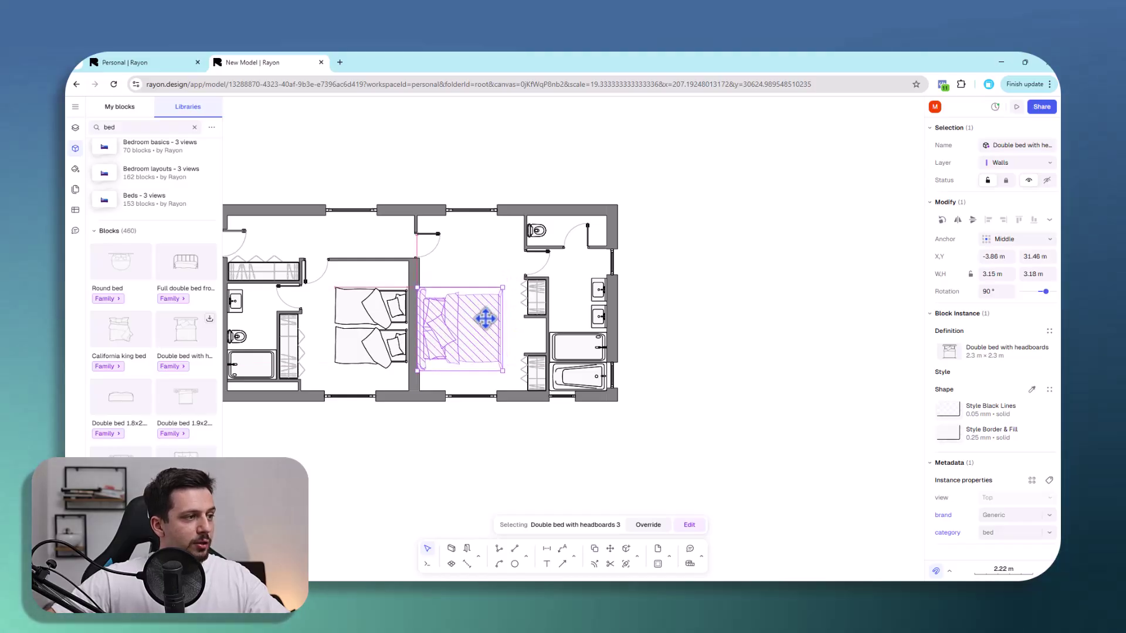
{"action": "left_click", "coordinate": [829, 358]}
{"action": "scroll", "coordinate": [823, 351], "scroll_direction": "down", "scroll_amount": 3}
{"action": "scroll", "coordinate": [786, 384], "scroll_direction": "up", "scroll_amount": 1}
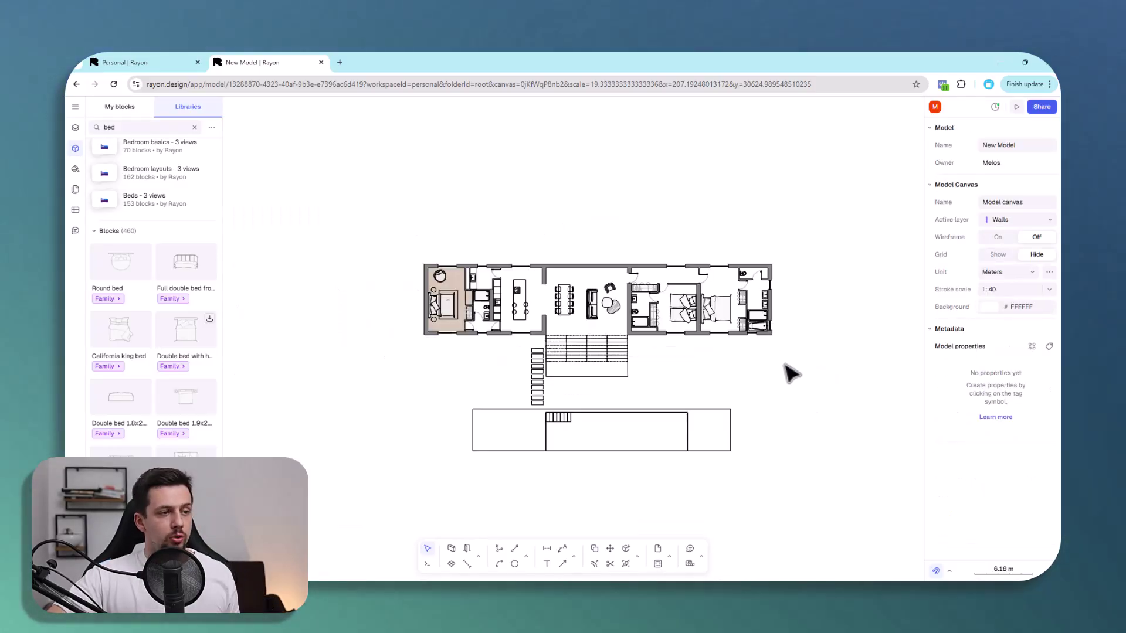
{"action": "left_click", "coordinate": [448, 311]}
{"action": "scroll", "coordinate": [524, 306], "scroll_direction": "up", "scroll_amount": 2}
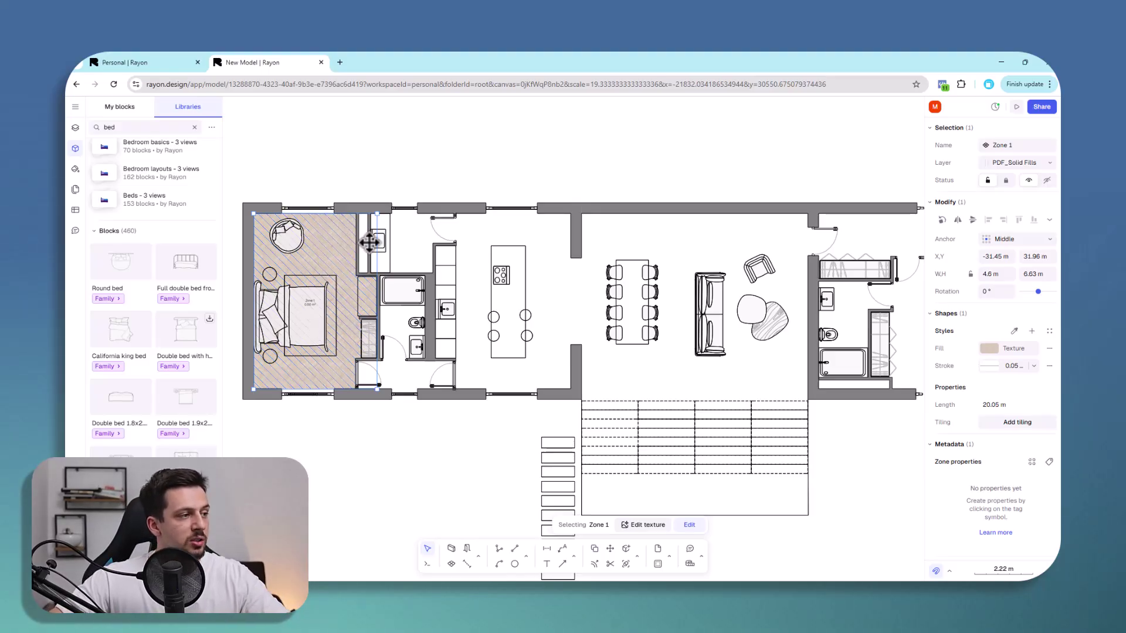
{"action": "scroll", "coordinate": [461, 305], "scroll_direction": "down", "scroll_amount": 3}
{"action": "scroll", "coordinate": [460, 307], "scroll_direction": "up", "scroll_amount": 3}
{"action": "left_click", "coordinate": [405, 471]}
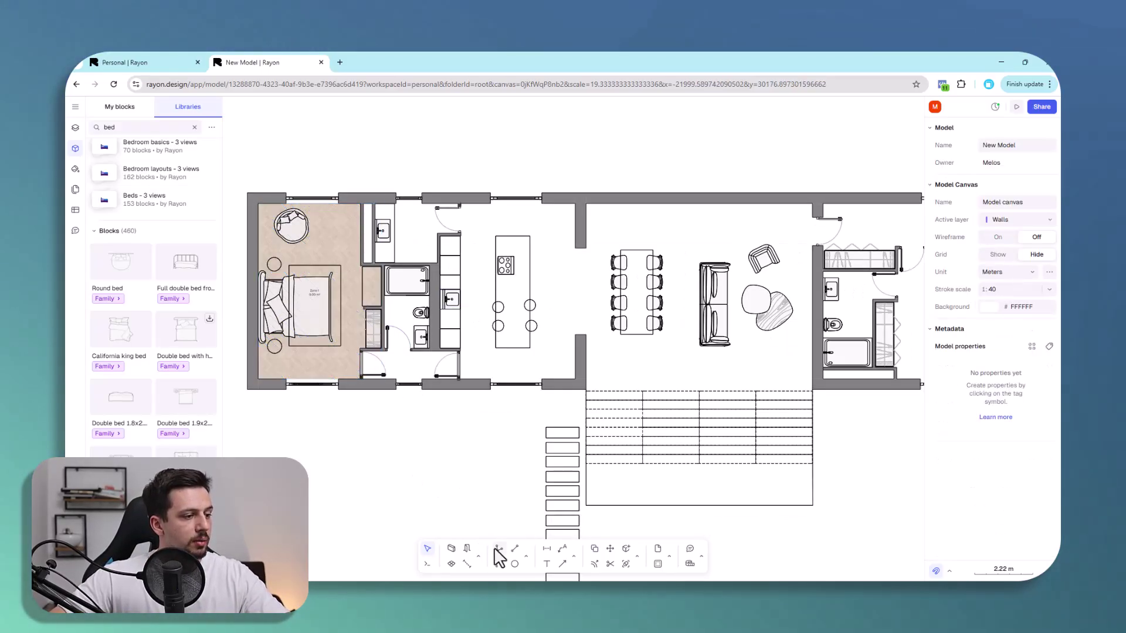
Step: Draw a zone over the floor of the bathroom between the living room and the two-bed bedroom, following its L-shaped wall outline
{"action": "left_click", "coordinate": [451, 561]}
{"action": "scroll", "coordinate": [521, 314], "scroll_direction": "right", "scroll_amount": 5}
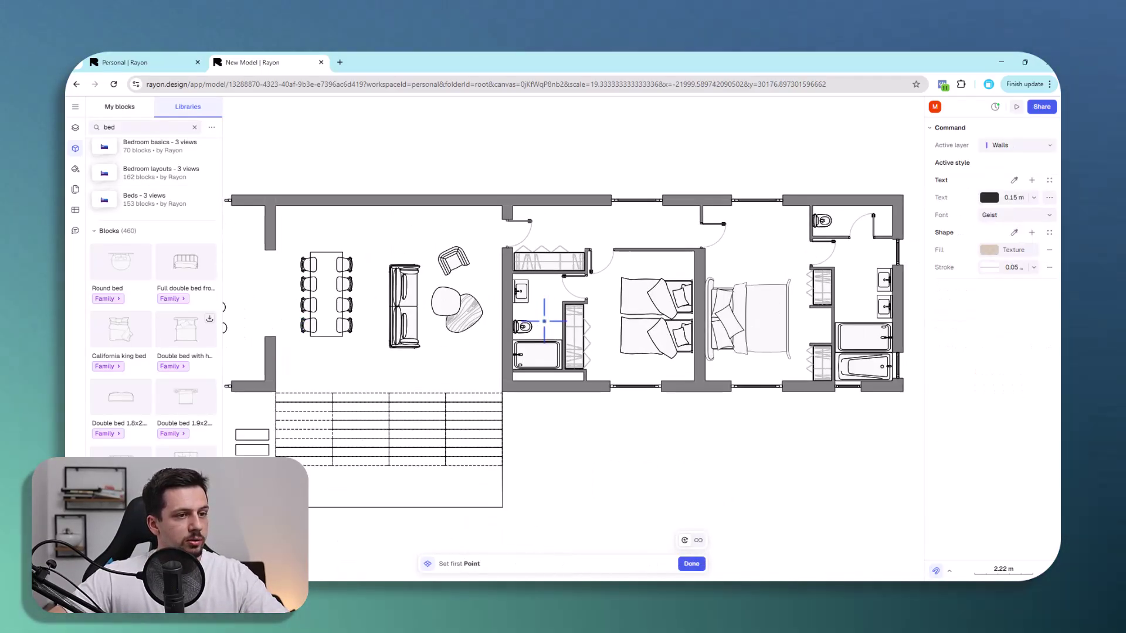
{"action": "scroll", "coordinate": [563, 288], "scroll_direction": "up", "scroll_amount": 8}
{"action": "left_click", "coordinate": [510, 271]}
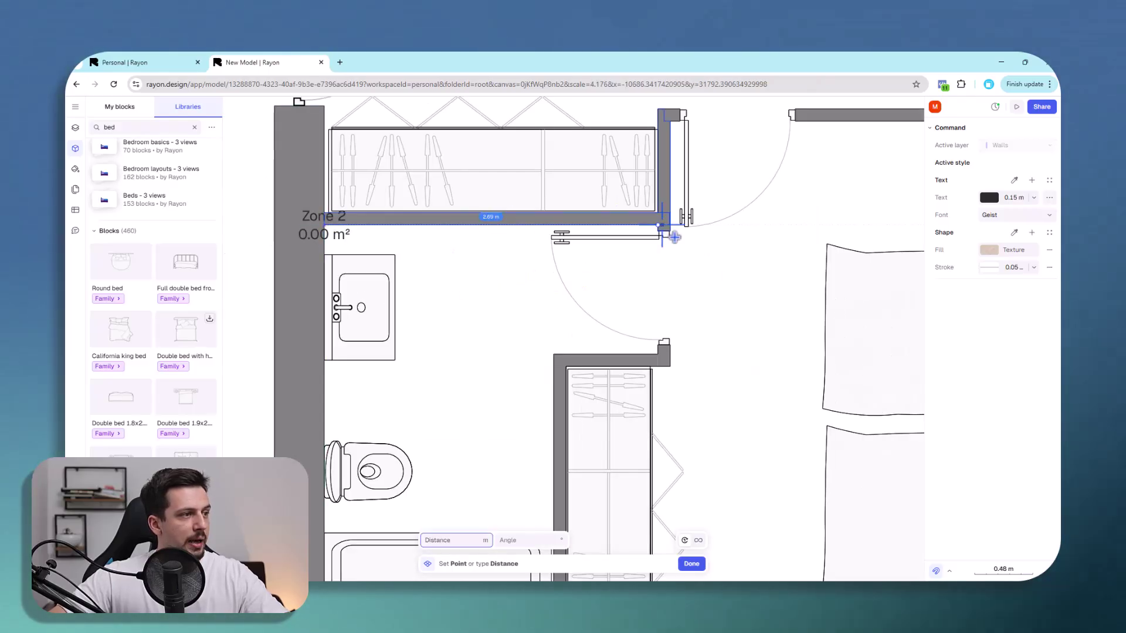
{"action": "left_click", "coordinate": [666, 232]}
{"action": "left_click", "coordinate": [658, 355]}
{"action": "left_click", "coordinate": [554, 355]}
{"action": "scroll", "coordinate": [553, 354], "scroll_direction": "down", "scroll_amount": 5}
{"action": "scroll", "coordinate": [569, 408], "scroll_direction": "up", "scroll_amount": 4}
{"action": "left_click", "coordinate": [575, 420]}
{"action": "left_click", "coordinate": [438, 154]}
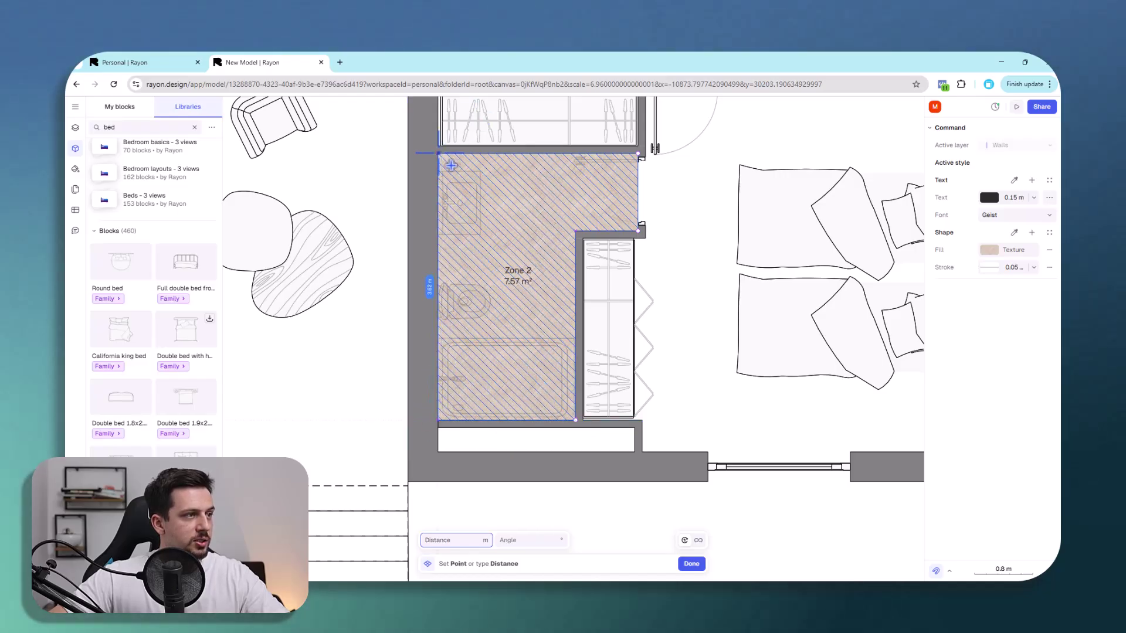
Step: Change the bathroom zone's fill from texture to the Square 300x300 hatch and lower the hatch's opacity
{"action": "left_click", "coordinate": [999, 346]}
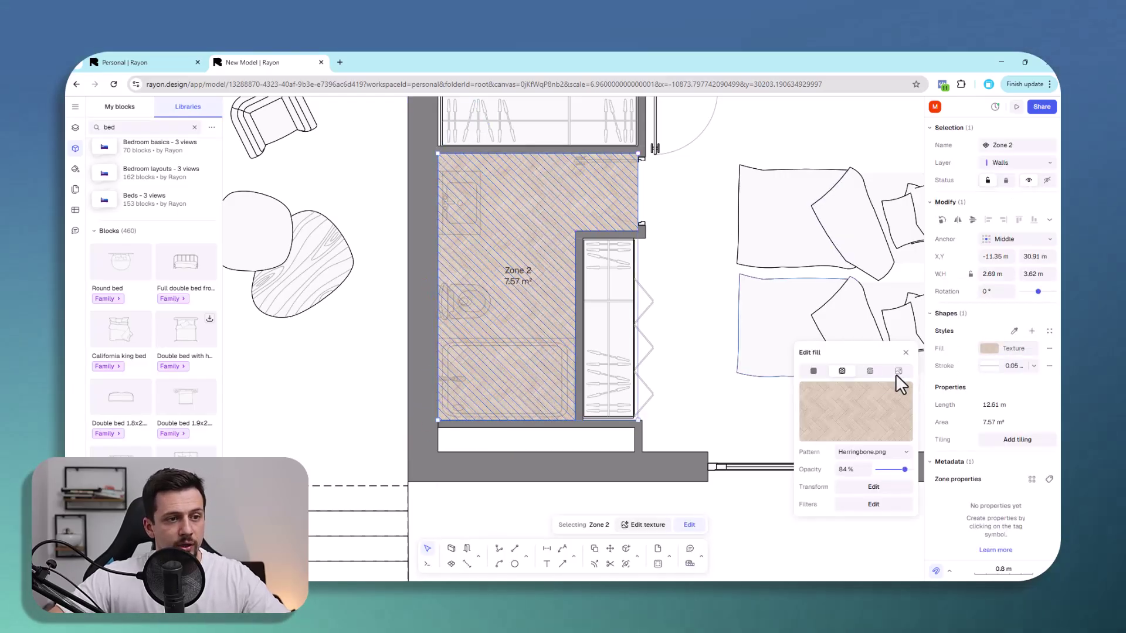
{"action": "left_click", "coordinate": [870, 372]}
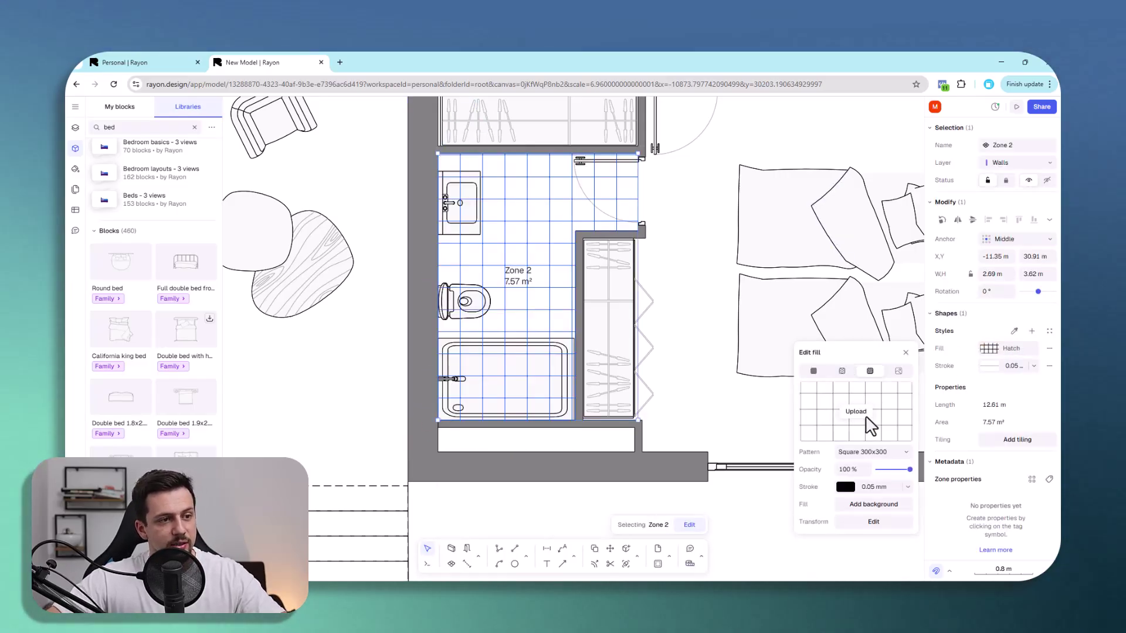
{"action": "left_click", "coordinate": [883, 457]}
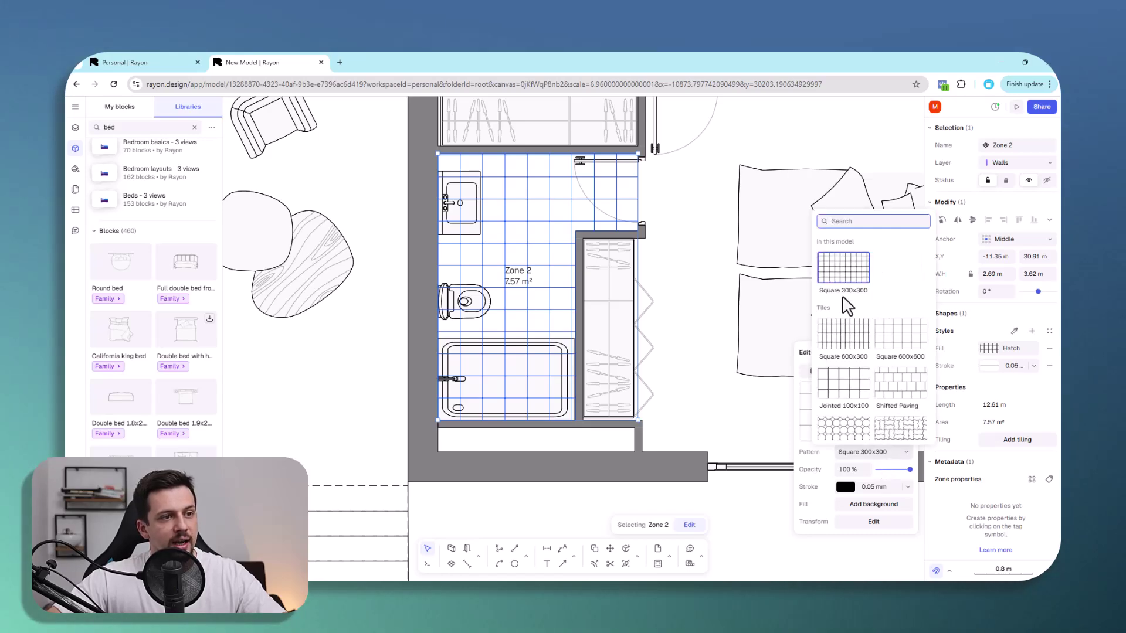
{"action": "scroll", "coordinate": [889, 387], "scroll_direction": "down", "scroll_amount": 6}
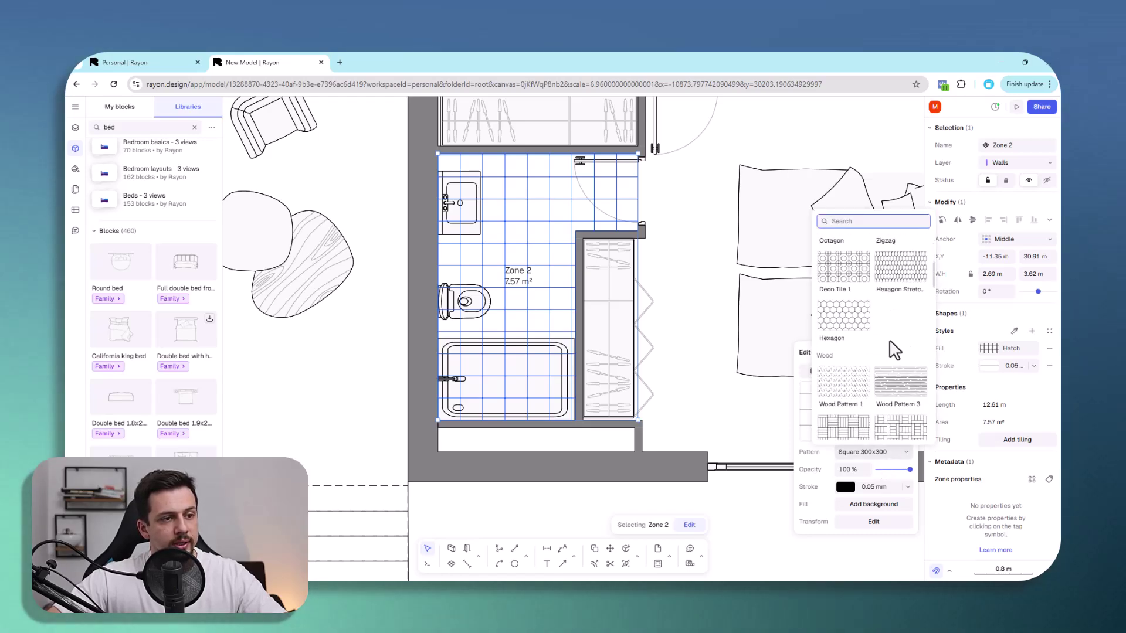
{"action": "scroll", "coordinate": [892, 360], "scroll_direction": "down", "scroll_amount": 6}
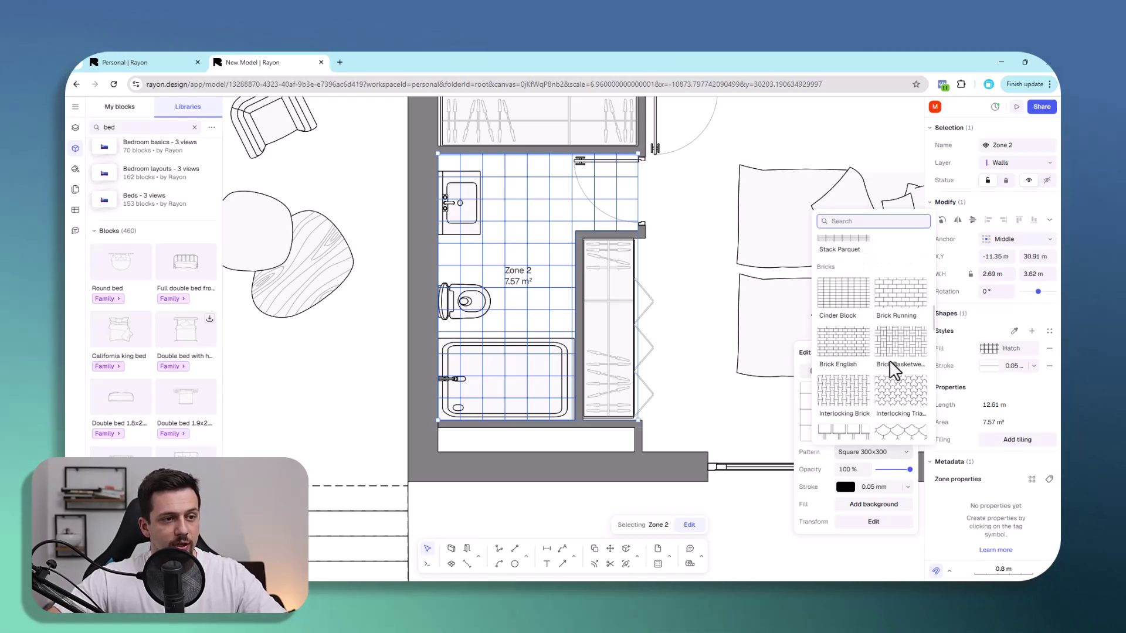
{"action": "scroll", "coordinate": [888, 370], "scroll_direction": "down", "scroll_amount": 4}
{"action": "left_click", "coordinate": [877, 505]}
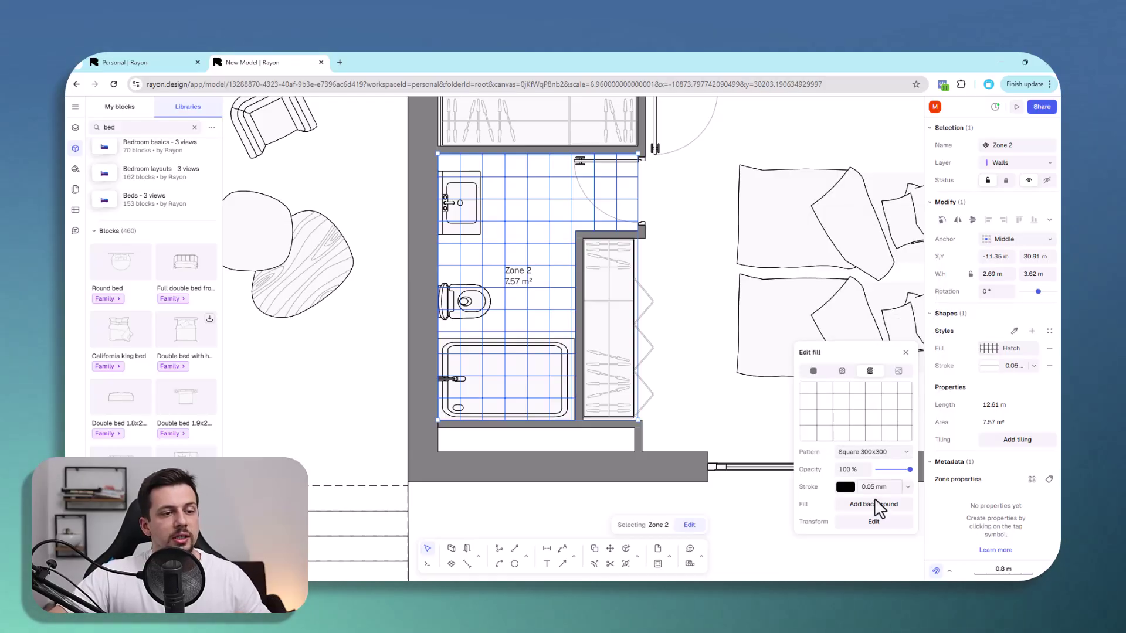
{"action": "left_click_drag", "start_coordinate": [909, 470], "coordinate": [883, 470]}
{"action": "left_click", "coordinate": [719, 428]}
{"action": "scroll", "coordinate": [553, 261], "scroll_direction": "down", "scroll_amount": 3}
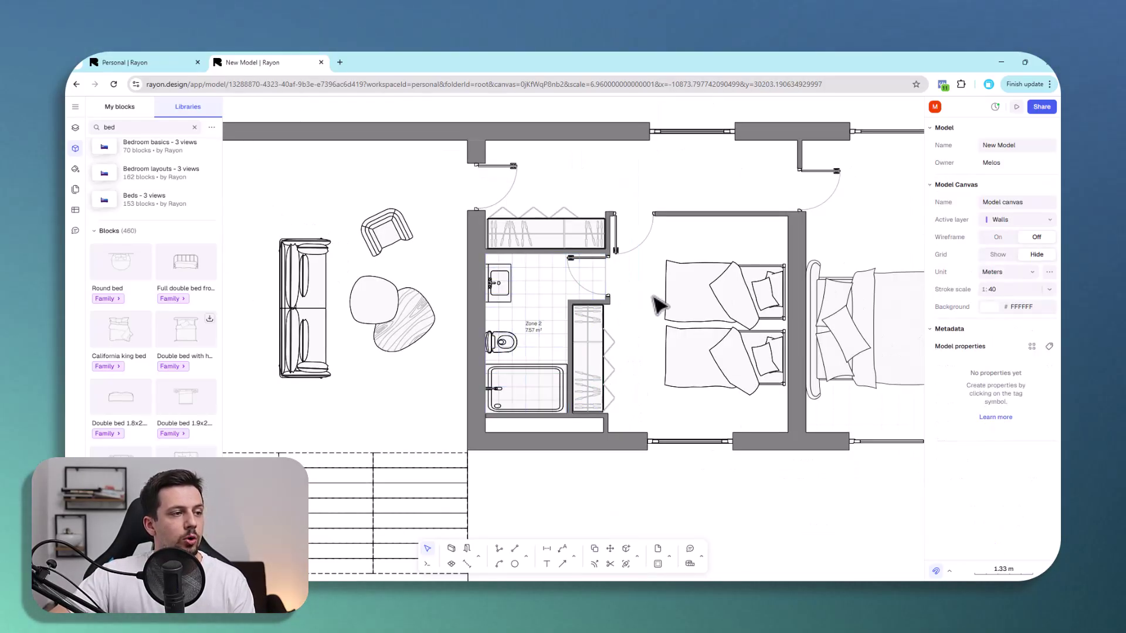
{"action": "scroll", "coordinate": [732, 414], "scroll_direction": "down", "scroll_amount": 5}
{"action": "middle_click_drag", "start_coordinate": [706, 373], "coordinate": [922, 324]}
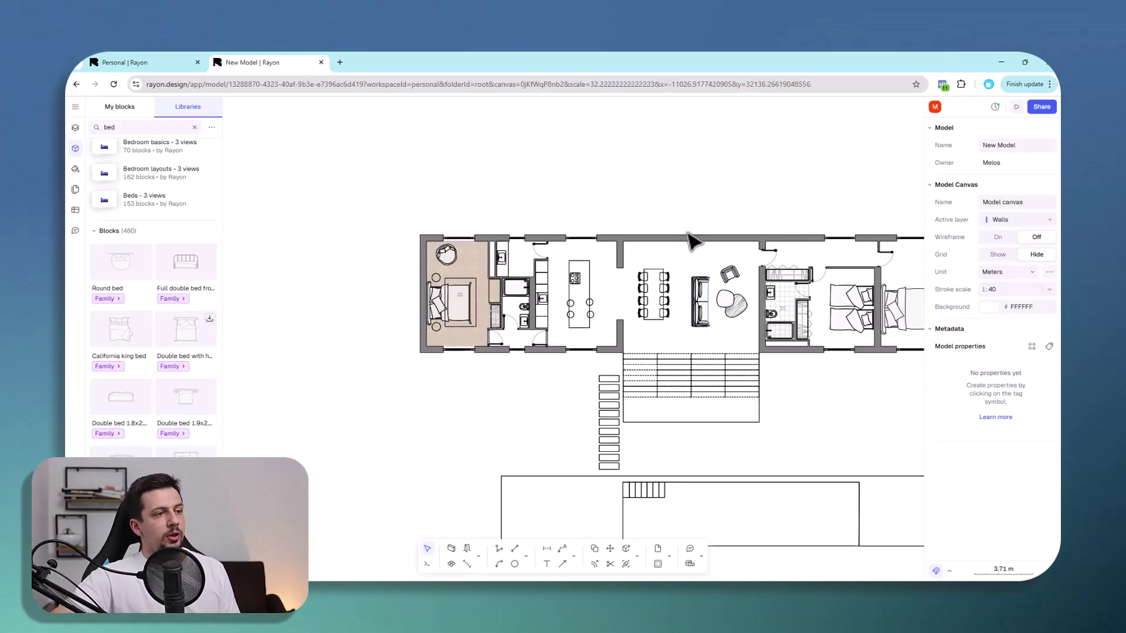
{"action": "scroll", "coordinate": [644, 267], "scroll_direction": "up", "scroll_amount": 1}
{"action": "scroll", "coordinate": [597, 224], "scroll_direction": "down", "scroll_amount": 1}
{"action": "middle_click_drag", "start_coordinate": [589, 213], "coordinate": [513, 186]}
{"action": "scroll", "coordinate": [519, 194], "scroll_direction": "down", "scroll_amount": 3}
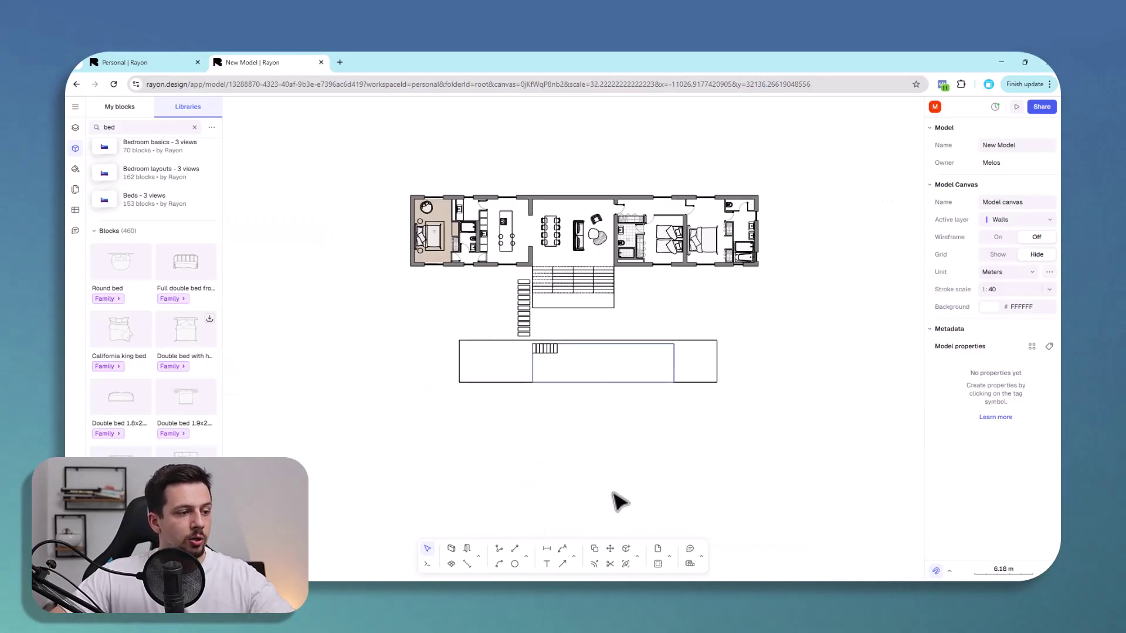
Step: Add a leader from the cooktop on the kitchen island with the text "Hidden Cooktop"
{"action": "left_click", "coordinate": [562, 550]}
{"action": "scroll", "coordinate": [518, 204], "scroll_direction": "up", "scroll_amount": 7}
{"action": "middle_click_drag", "start_coordinate": [562, 277], "coordinate": [704, 306]}
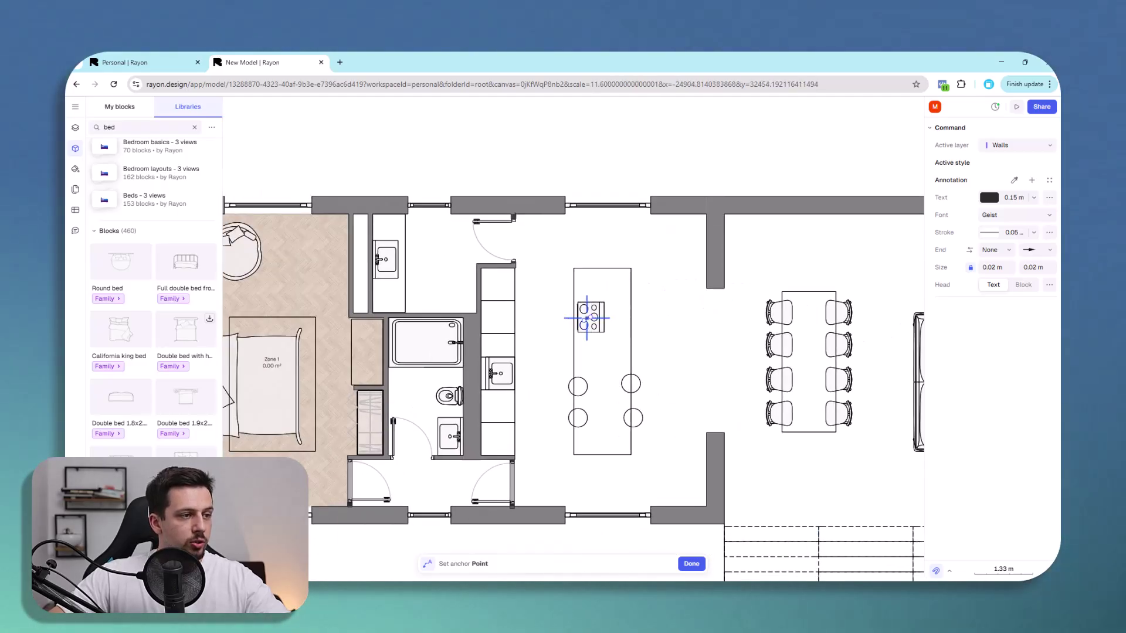
{"action": "left_click", "coordinate": [589, 319]}
{"action": "left_click", "coordinate": [607, 287]}
{"action": "left_click", "coordinate": [670, 298]}
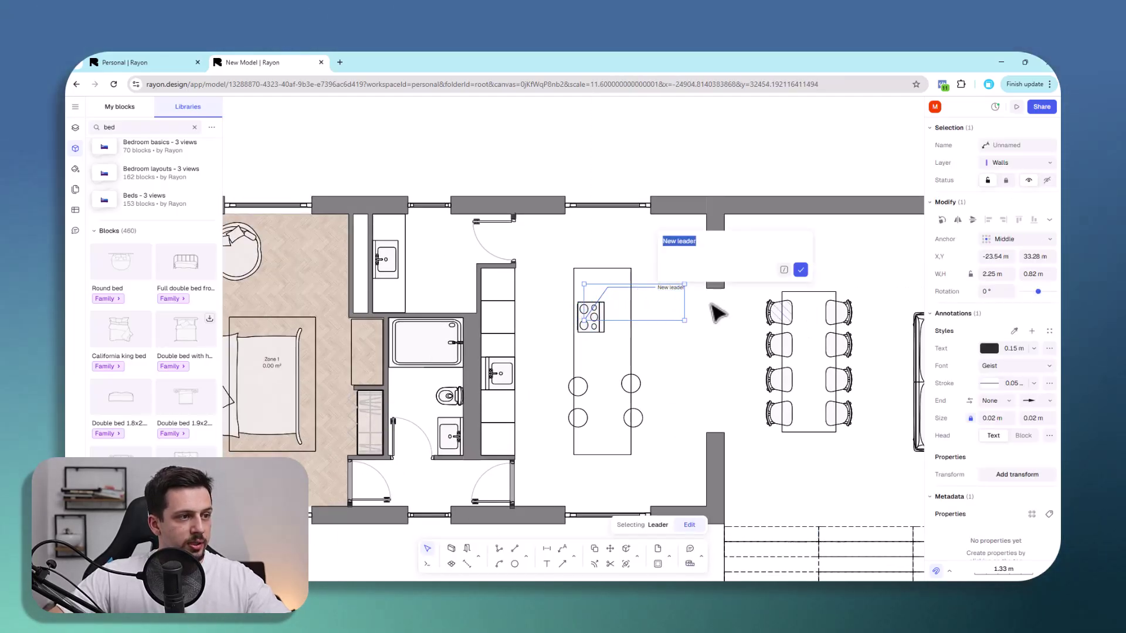
{"action": "type", "text": "Hidden Cod"}
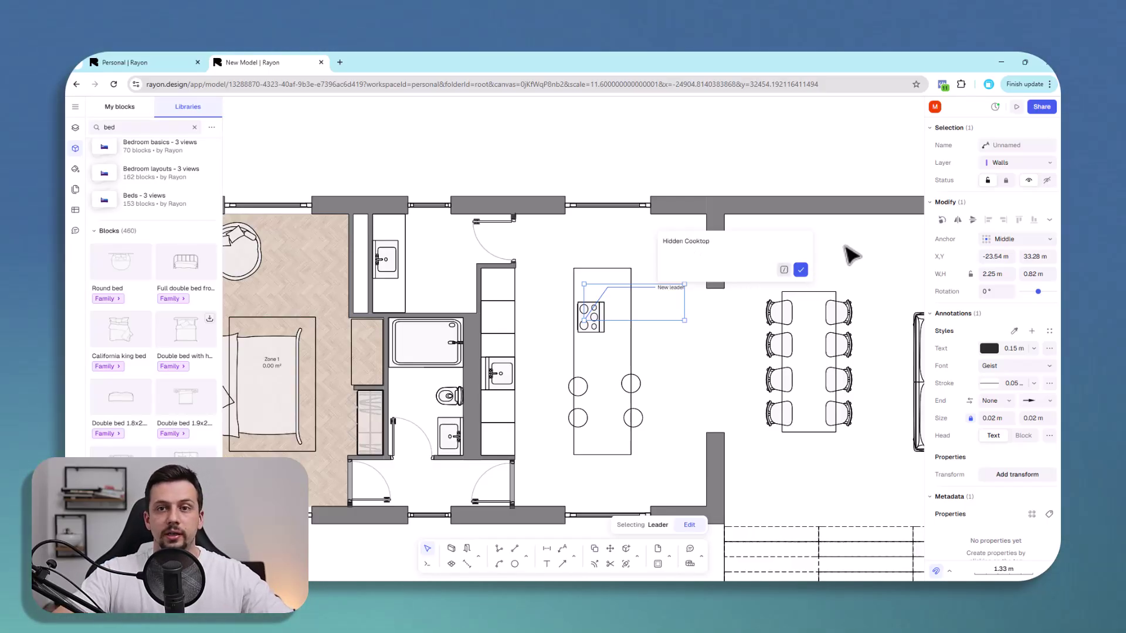
{"action": "left_click", "coordinate": [800, 270]}
Step: Set the text size of the "Hidden Cooktop" leader to 0.5 m
{"action": "scroll", "coordinate": [667, 287], "scroll_direction": "up", "scroll_amount": 5}
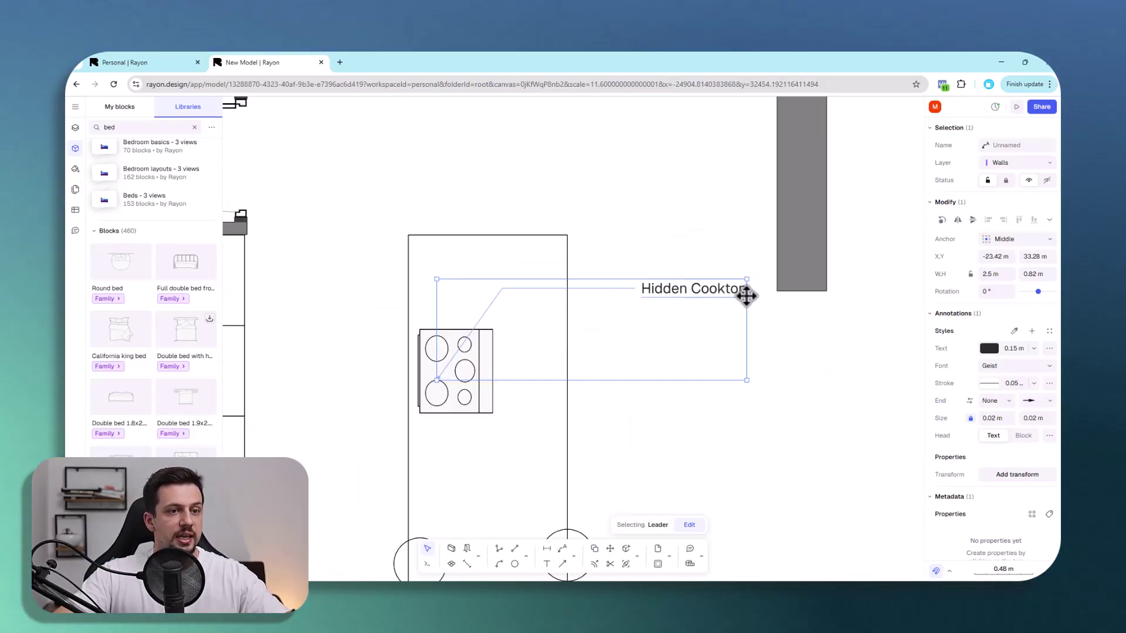
{"action": "left_click", "coordinate": [1021, 348]}
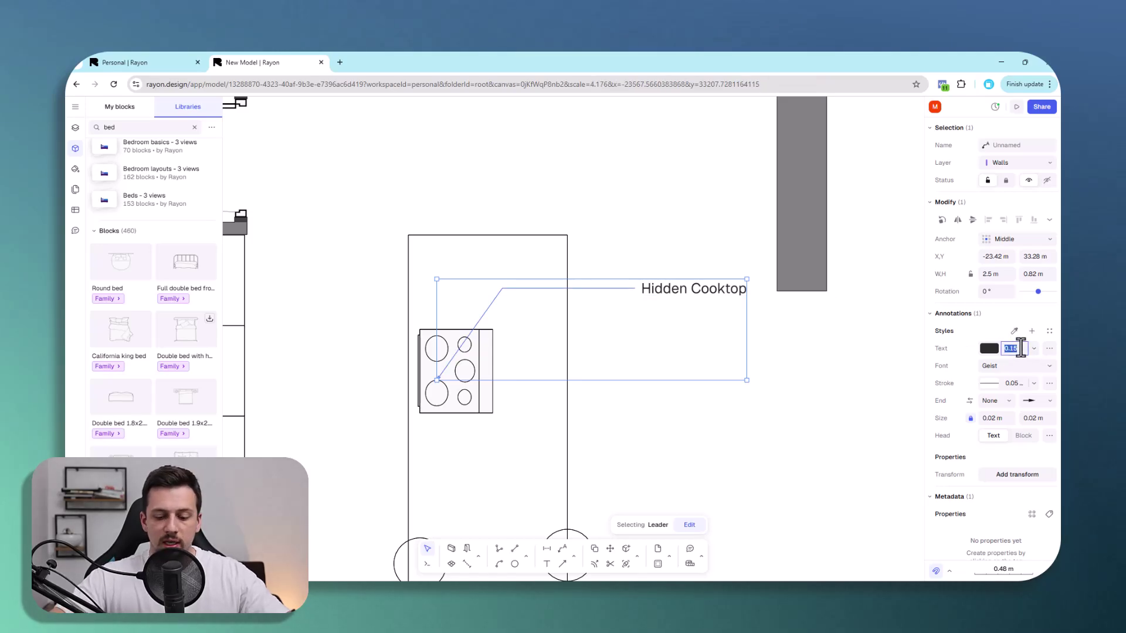
{"action": "type", "text": "0.5"}
{"action": "key", "text": "Return"}
Step: Reshape the cooktop leader so its arrow drops vertically onto the cooktop's upper edge from a short horizontal line
{"action": "scroll", "coordinate": [455, 369], "scroll_direction": "down", "scroll_amount": 5}
{"action": "left_click_drag", "start_coordinate": [552, 350], "coordinate": [452, 309]}
{"action": "double_click", "coordinate": [386, 304]}
{"action": "left_click_drag", "start_coordinate": [382, 304], "coordinate": [416, 311]}
{"action": "left_click_drag", "start_coordinate": [358, 337], "coordinate": [441, 347]}
{"action": "left_click_drag", "start_coordinate": [415, 310], "coordinate": [441, 338]}
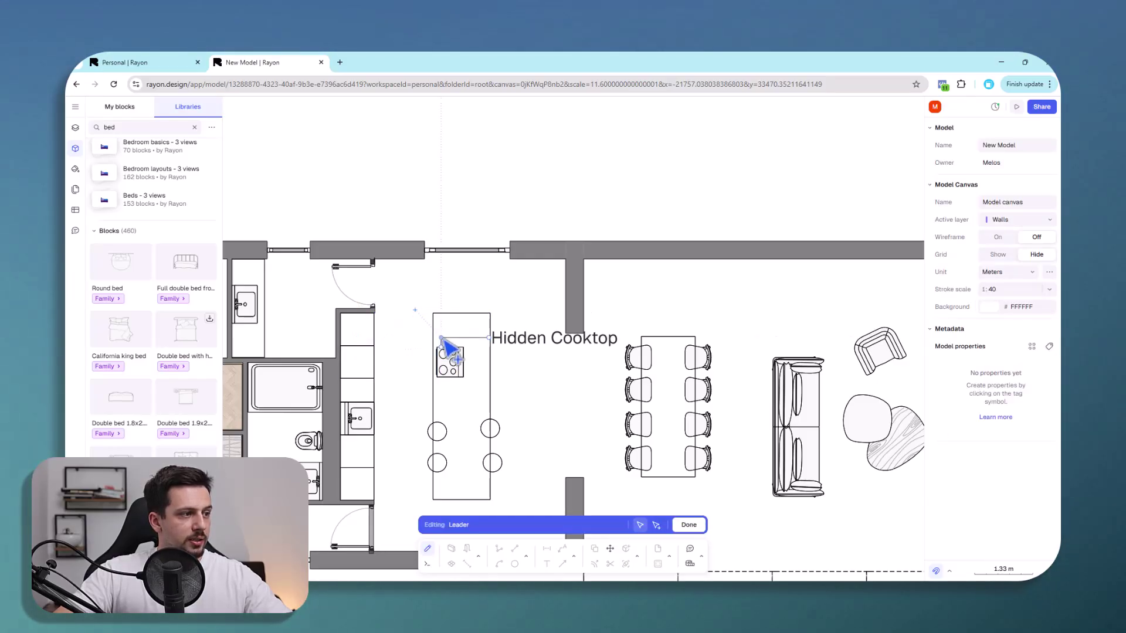
{"action": "left_click_drag", "start_coordinate": [526, 342], "coordinate": [496, 327]}
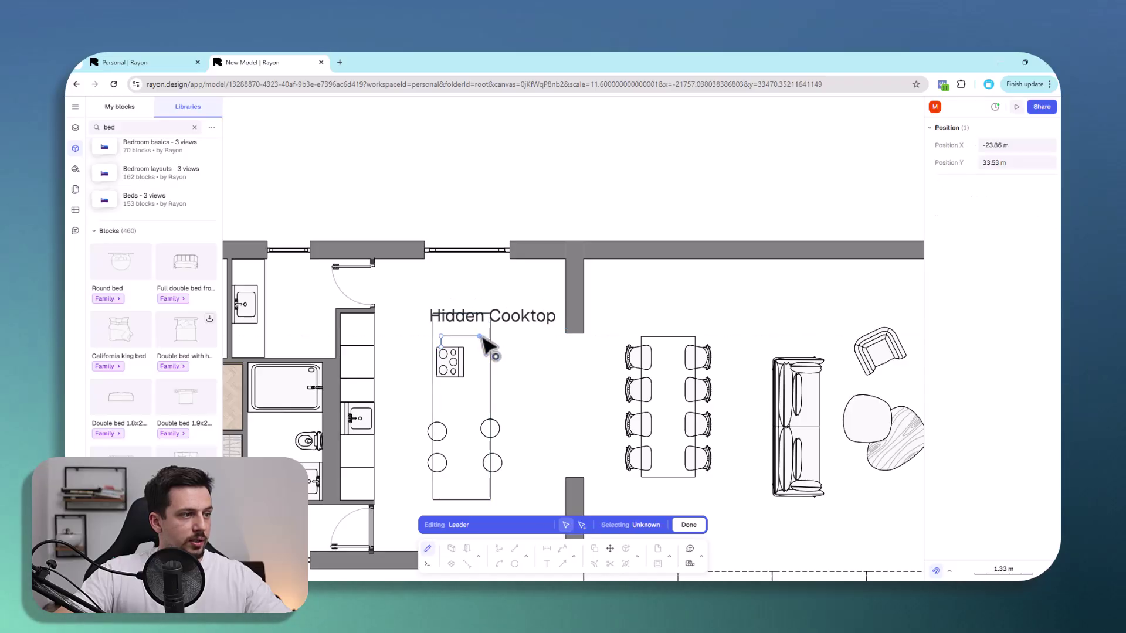
Step: Move the "Hidden Cooktop" text to sit just above the leader's horizontal line and finish editing the leader
{"action": "key", "text": "Escape"}
{"action": "double_click", "coordinate": [478, 335]}
{"action": "left_click", "coordinate": [511, 312]}
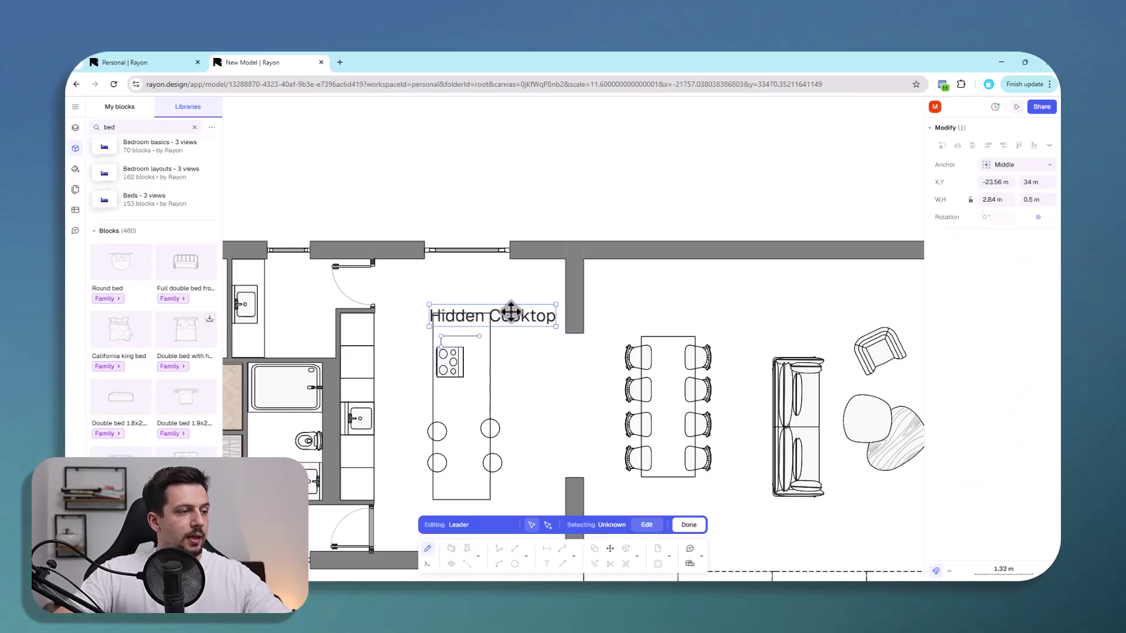
{"action": "left_click_drag", "start_coordinate": [511, 312], "coordinate": [518, 322]}
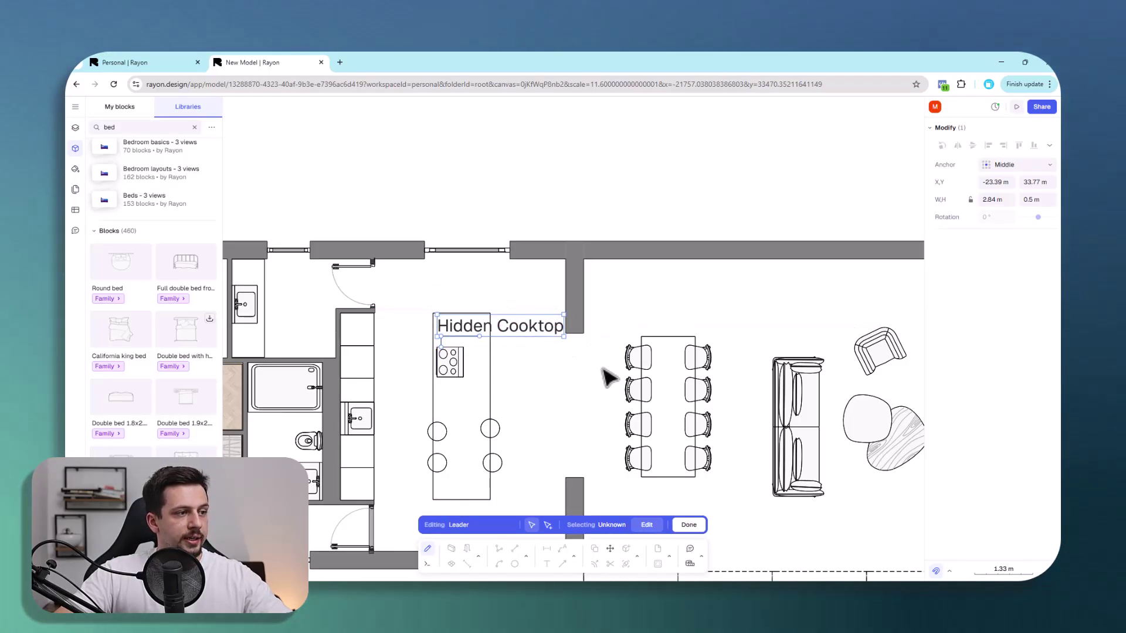
{"action": "left_click", "coordinate": [688, 525]}
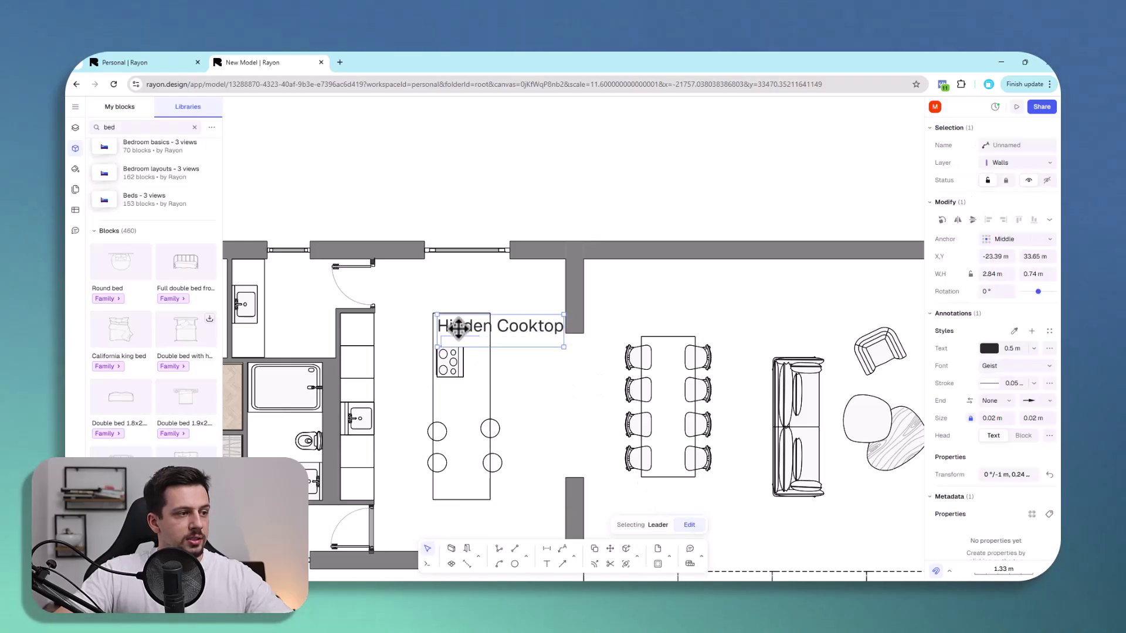
Step: Color the "Hidden Cooktop" leader text pure red (FF0000)
{"action": "left_click", "coordinate": [989, 348]}
{"action": "left_click", "coordinate": [909, 368]}
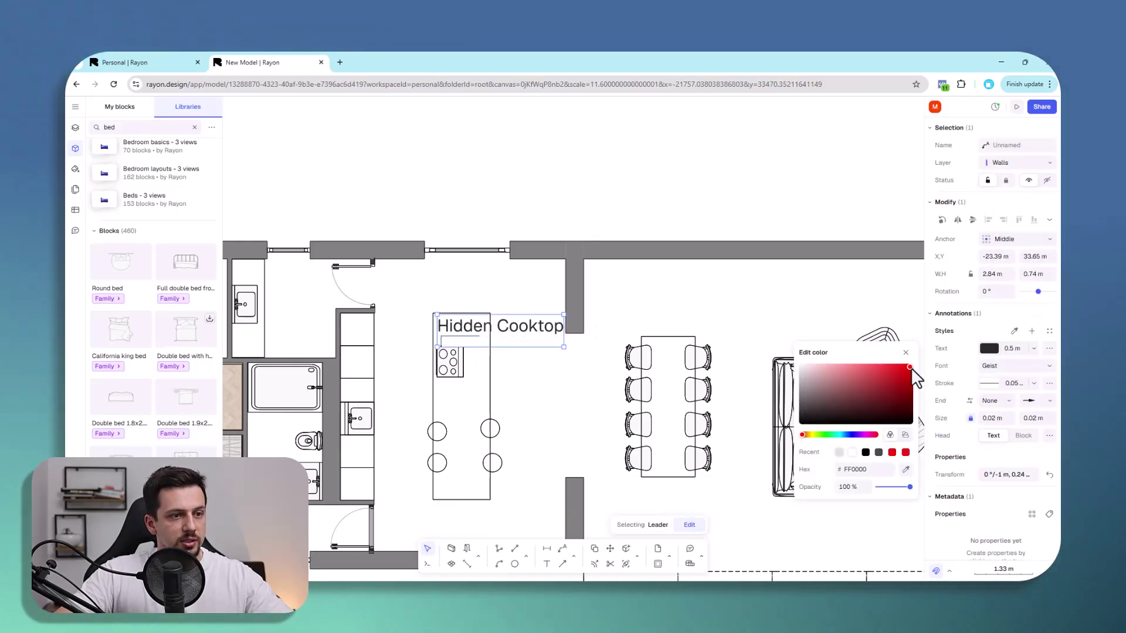
{"action": "left_click", "coordinate": [605, 411]}
Step: Set the arrowhead size of the cooktop leader to 0.1 m by 0.1 m
{"action": "scroll", "coordinate": [481, 352], "scroll_direction": "up", "scroll_amount": 3}
{"action": "left_click", "coordinate": [457, 327]}
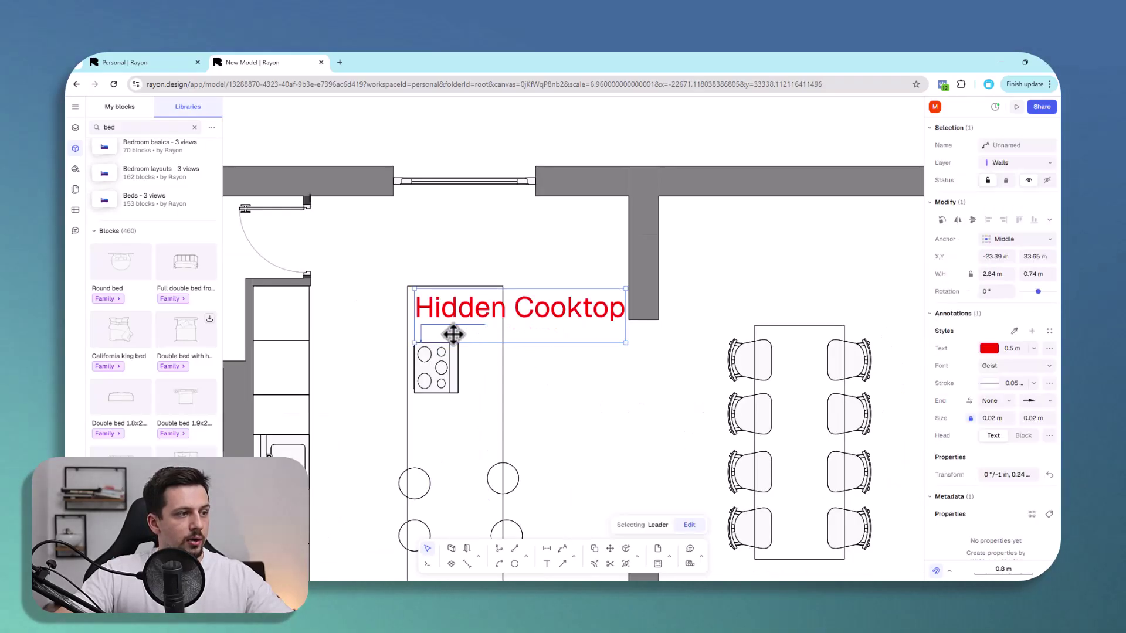
{"action": "left_click", "coordinate": [1051, 420]}
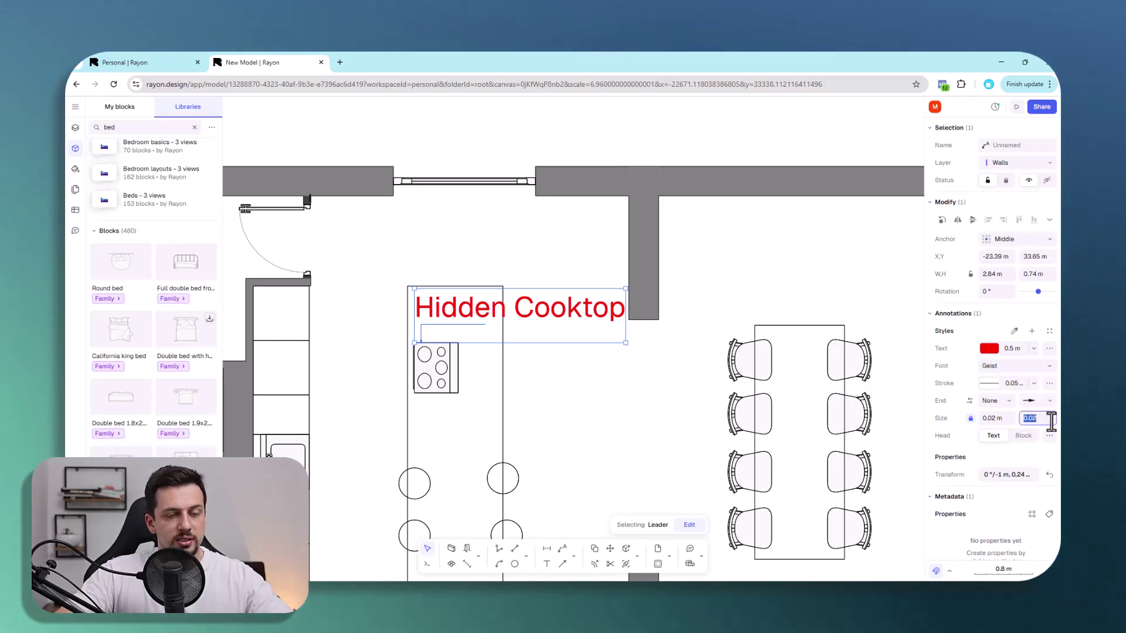
{"action": "type", "text": ".5"}
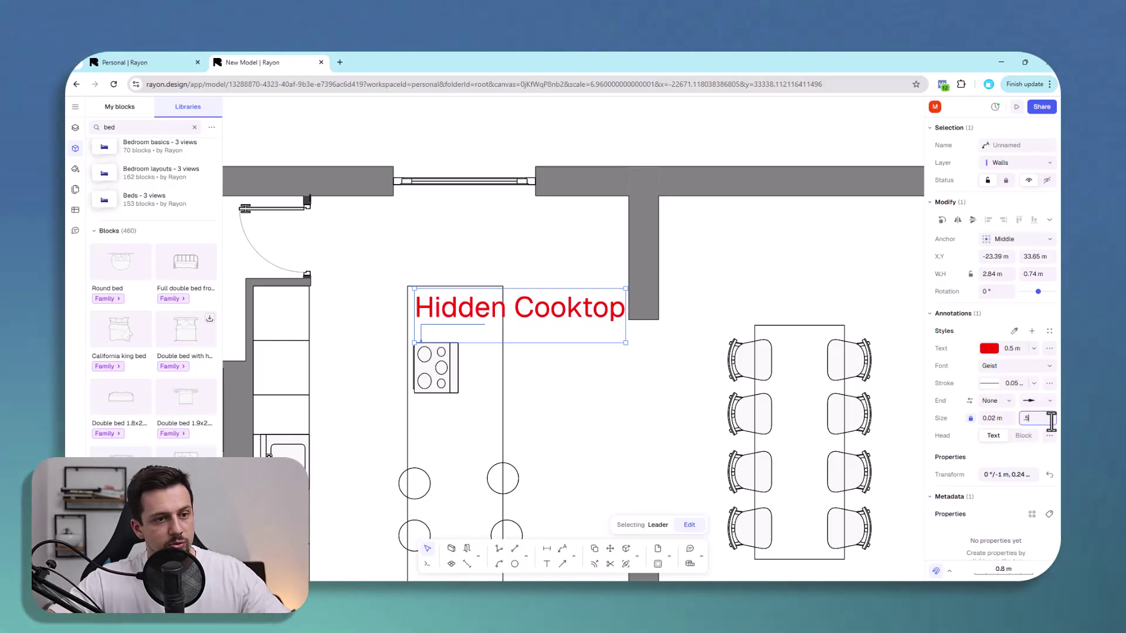
{"action": "key", "text": "Return"}
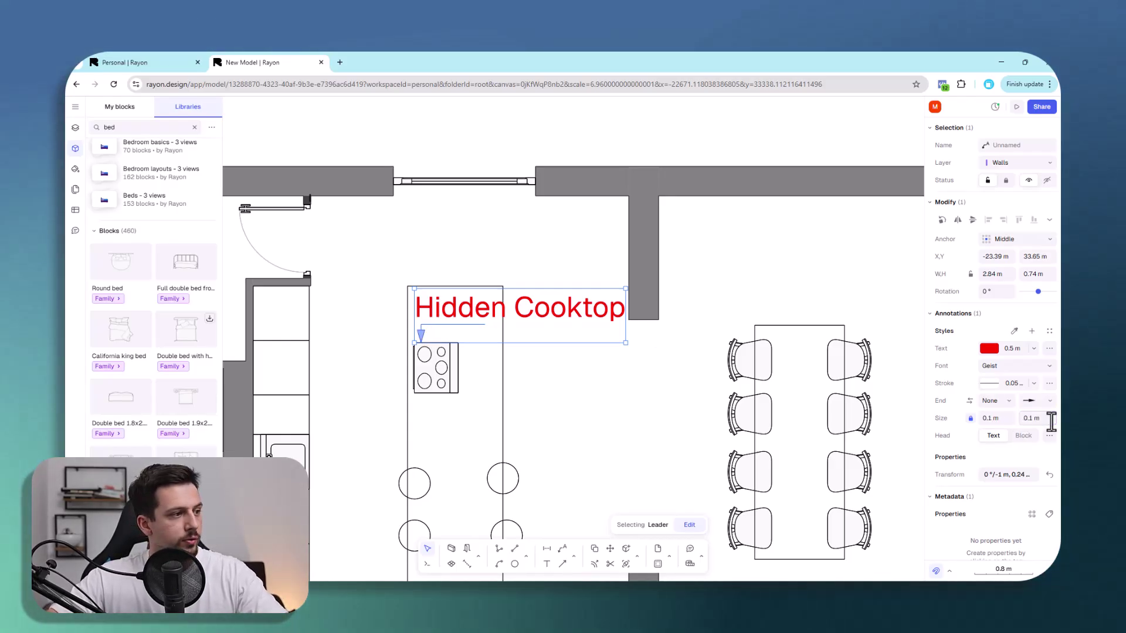
{"action": "left_click", "coordinate": [459, 454]}
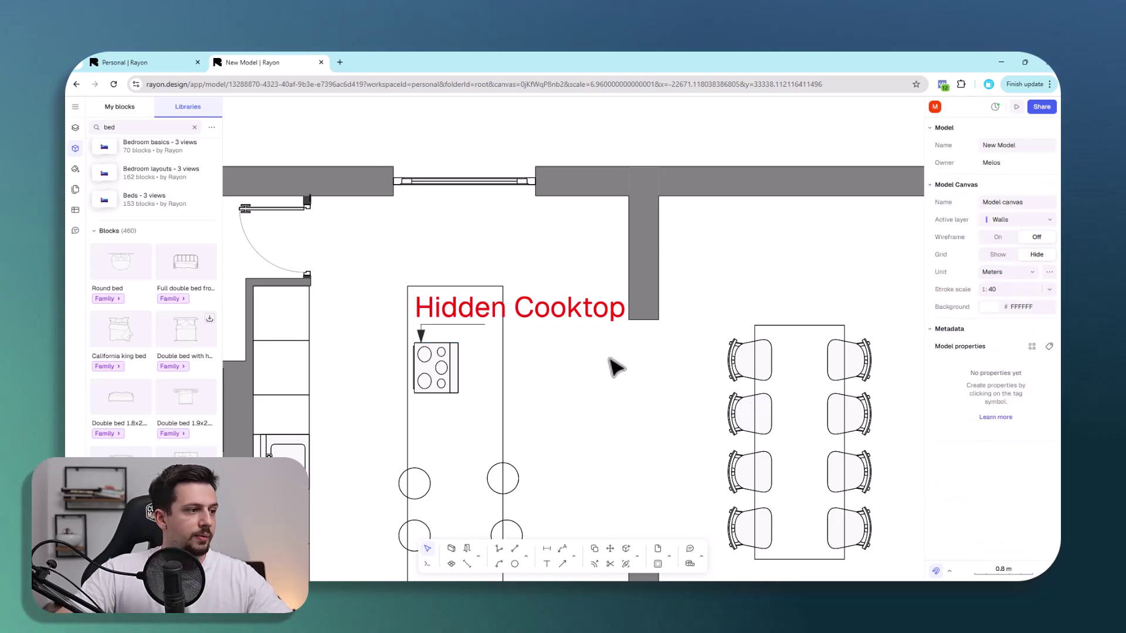
{"action": "scroll", "coordinate": [623, 354], "scroll_direction": "down", "scroll_amount": 5}
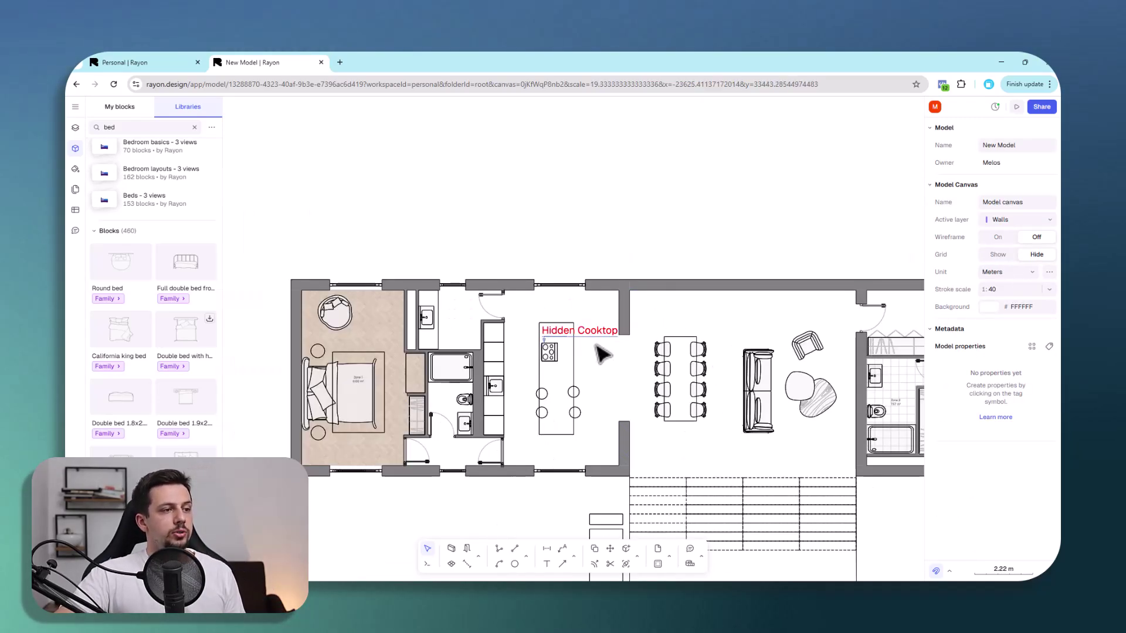
{"action": "scroll", "coordinate": [546, 351], "scroll_direction": "up", "scroll_amount": 2}
{"action": "scroll", "coordinate": [558, 346], "scroll_direction": "down", "scroll_amount": 2}
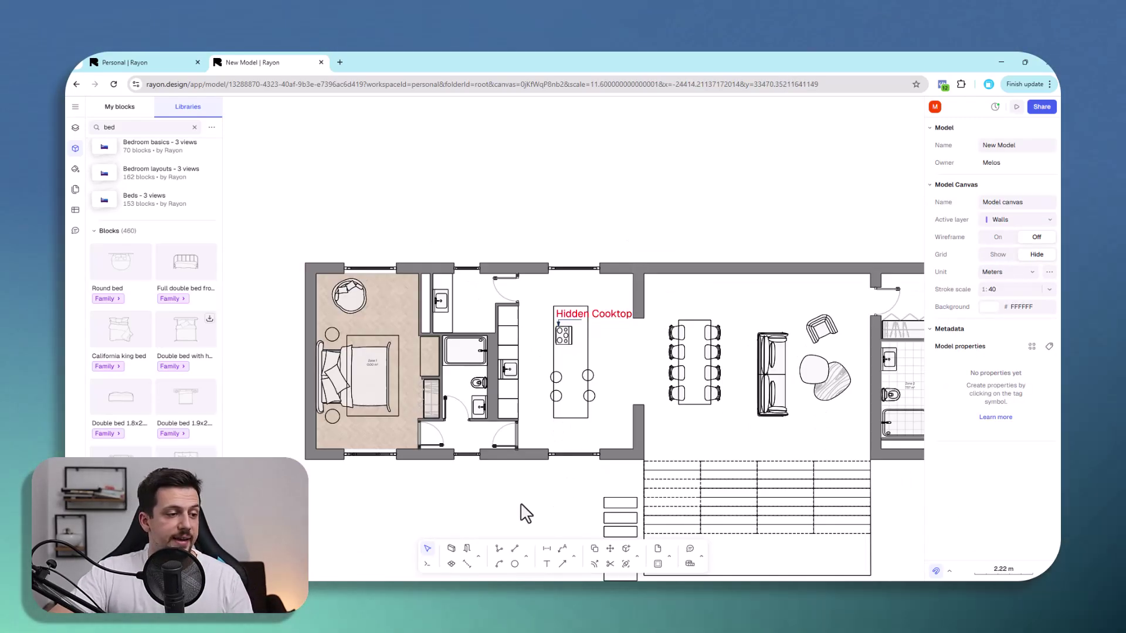
{"action": "scroll", "coordinate": [528, 372], "scroll_direction": "down", "scroll_amount": 7}
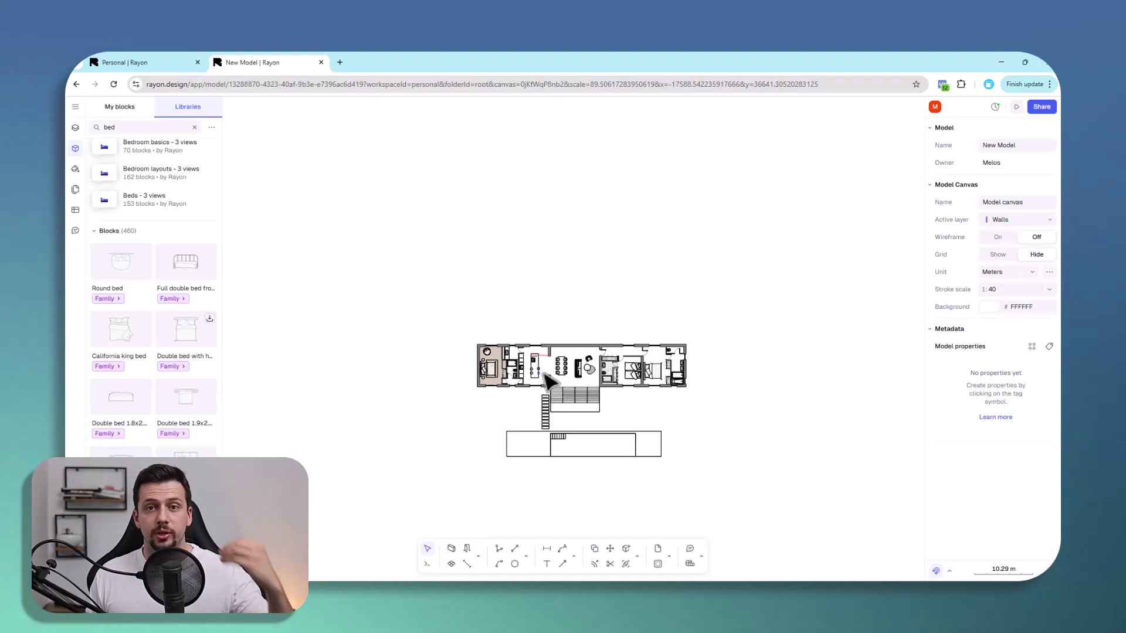
Step: Dimension the upper exterior wall with a continuous chain from the bedroom corner across each wall segment and window up to the kitchen window's far edge
{"action": "scroll", "coordinate": [584, 410], "scroll_direction": "up", "scroll_amount": 3}
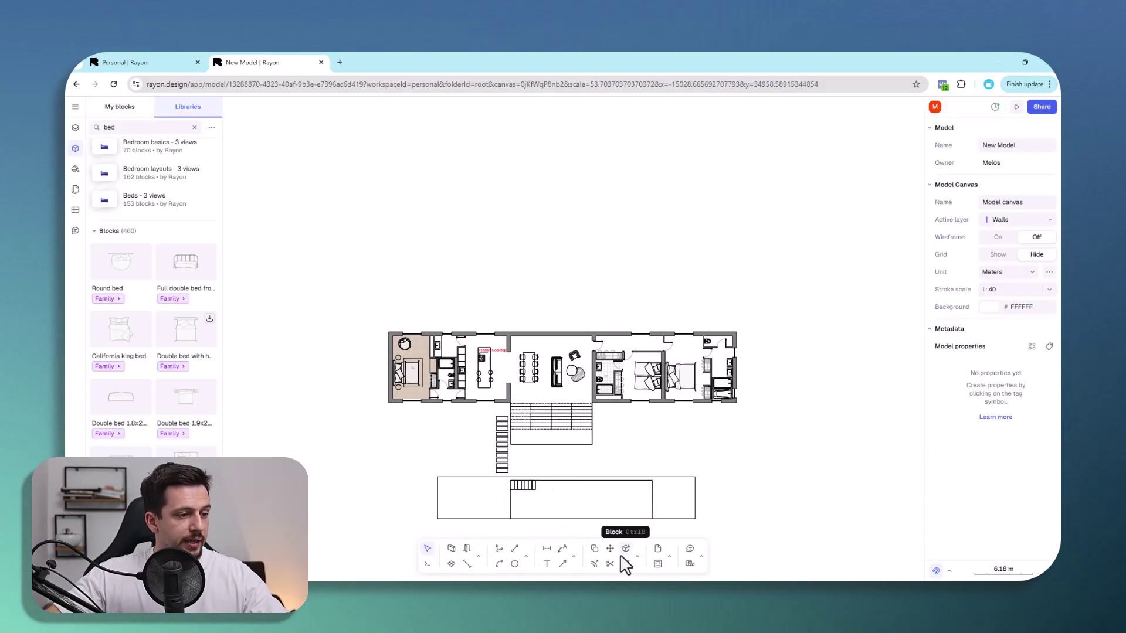
{"action": "scroll", "coordinate": [513, 539], "scroll_direction": "up", "scroll_amount": 3}
{"action": "left_click", "coordinate": [548, 554]}
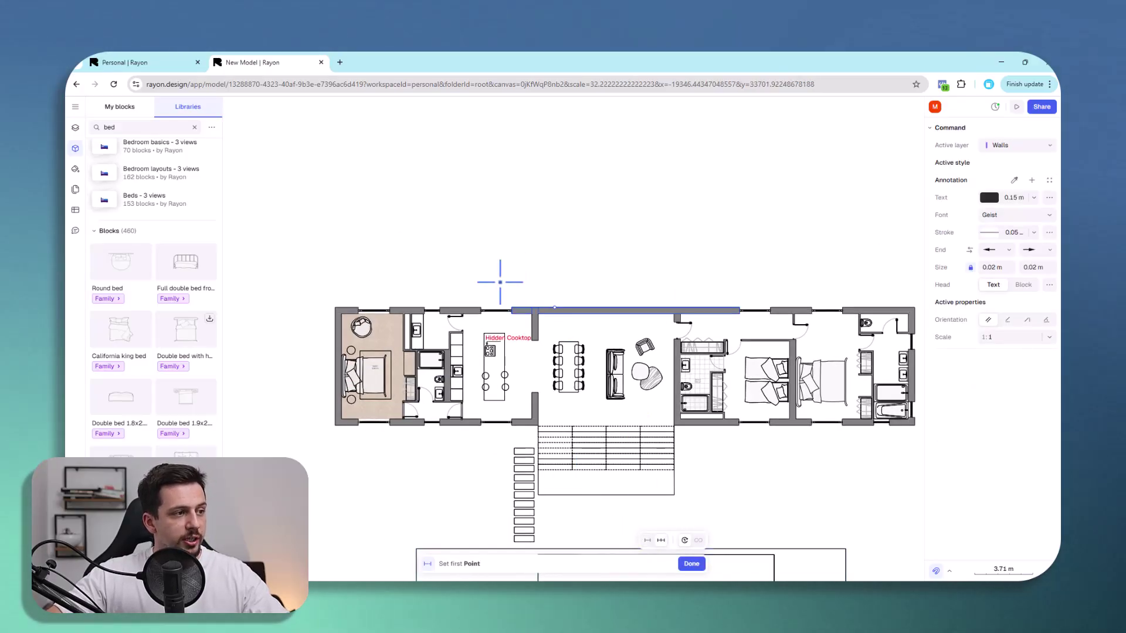
{"action": "scroll", "coordinate": [368, 287], "scroll_direction": "up", "scroll_amount": 5}
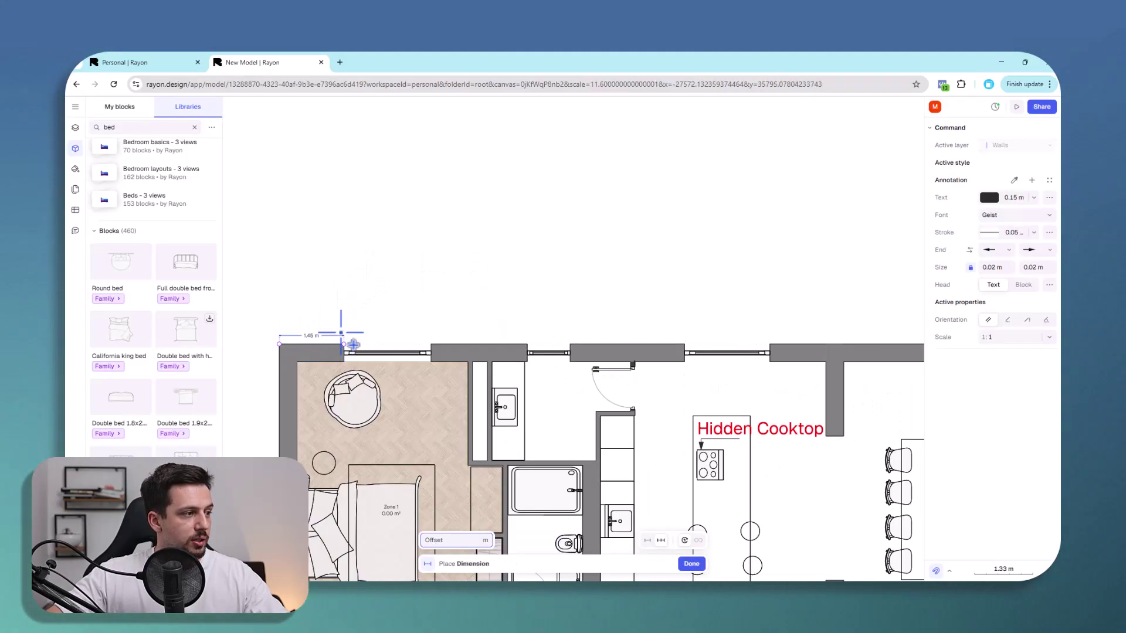
{"action": "left_click", "coordinate": [434, 347]}
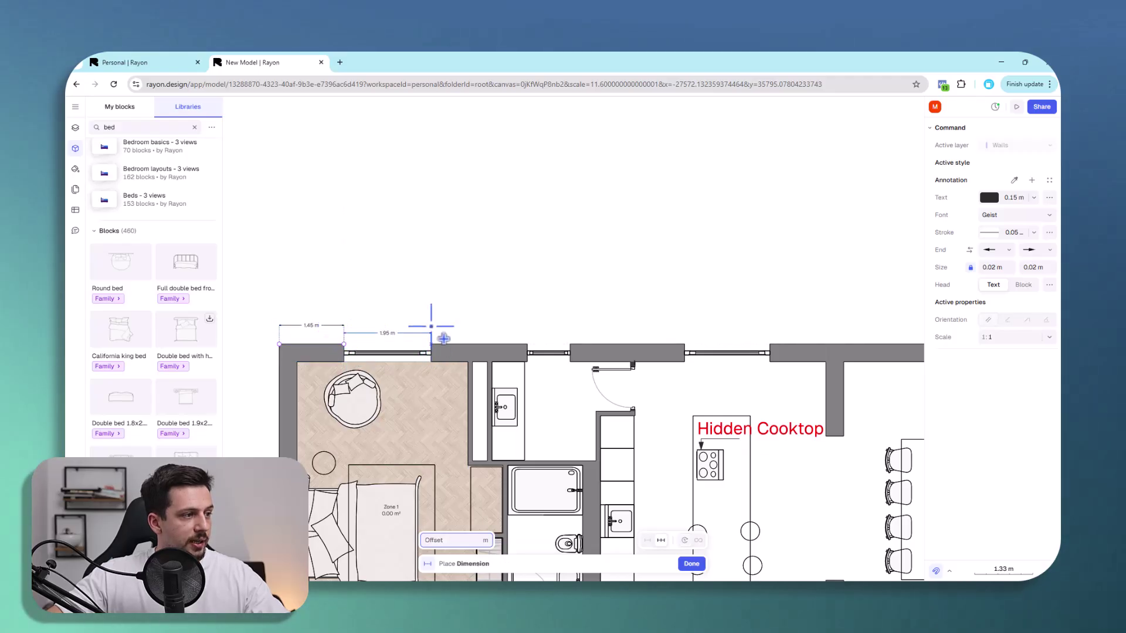
{"action": "left_click", "coordinate": [529, 344]}
{"action": "left_click", "coordinate": [689, 345]}
{"action": "left_click", "coordinate": [689, 326]}
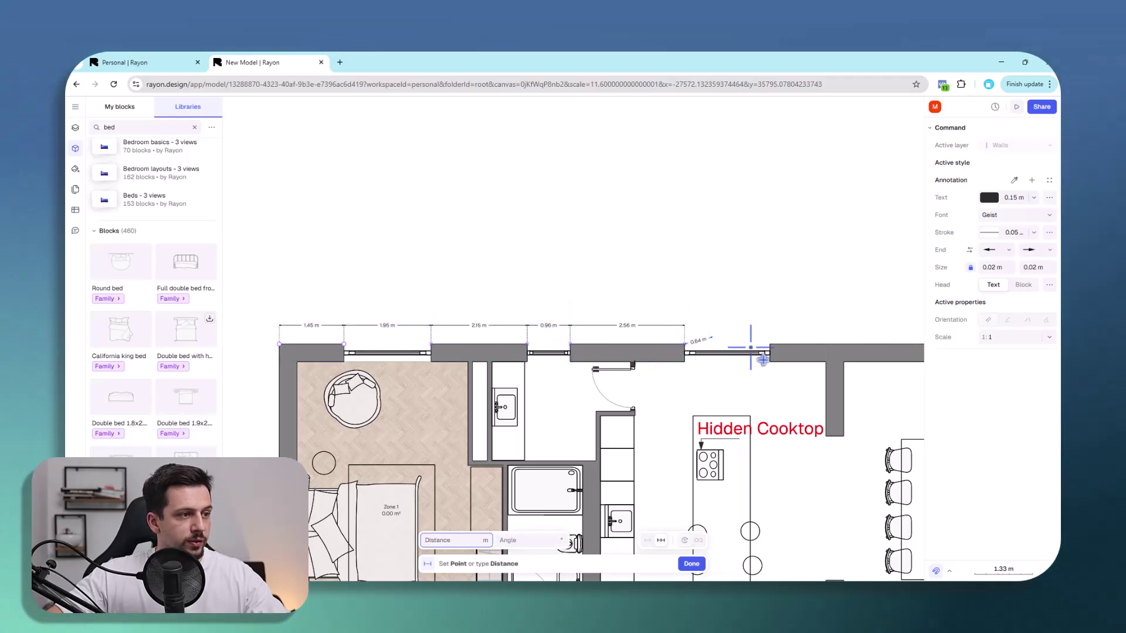
{"action": "left_click", "coordinate": [772, 345]}
{"action": "left_click", "coordinate": [772, 326]}
Step: Continue the dimension chain past the living room and the two remaining bedrooms to the building's far corner
{"action": "middle_click_drag", "start_coordinate": [908, 344], "coordinate": [388, 316]}
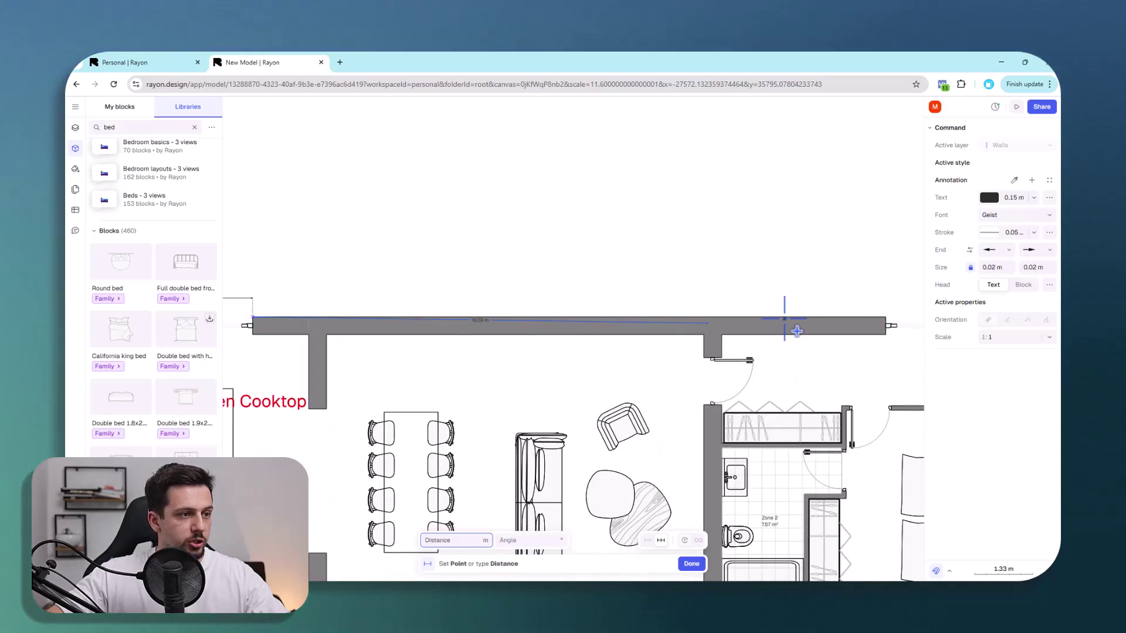
{"action": "left_click", "coordinate": [887, 316]}
{"action": "middle_click_drag", "start_coordinate": [826, 327], "coordinate": [454, 360]}
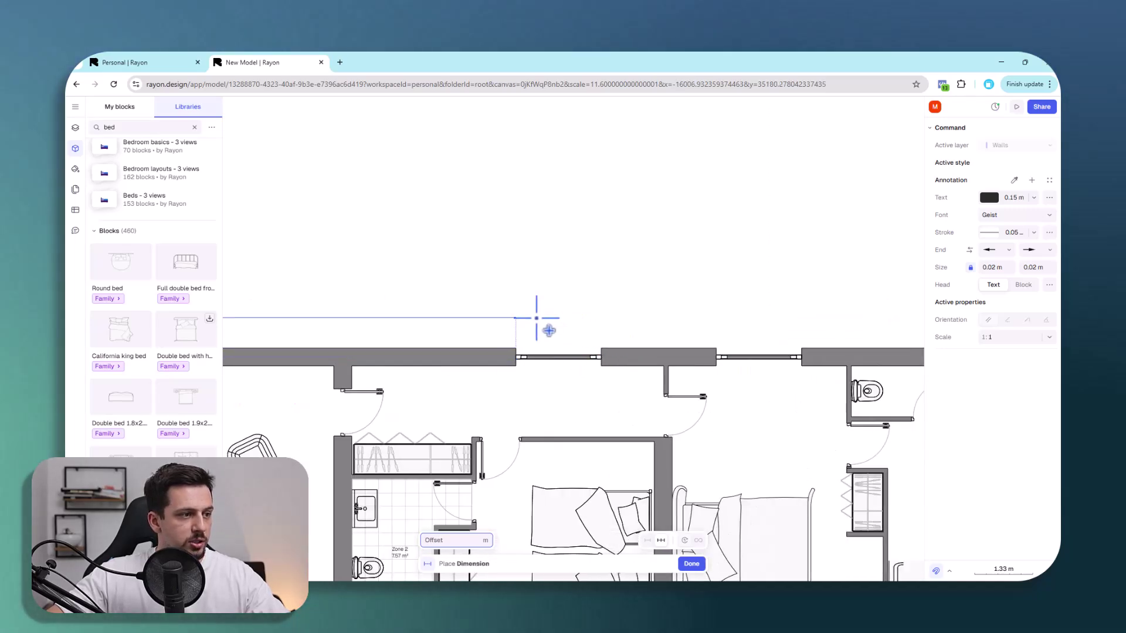
{"action": "scroll", "coordinate": [549, 331], "scroll_direction": "down", "scroll_amount": 6}
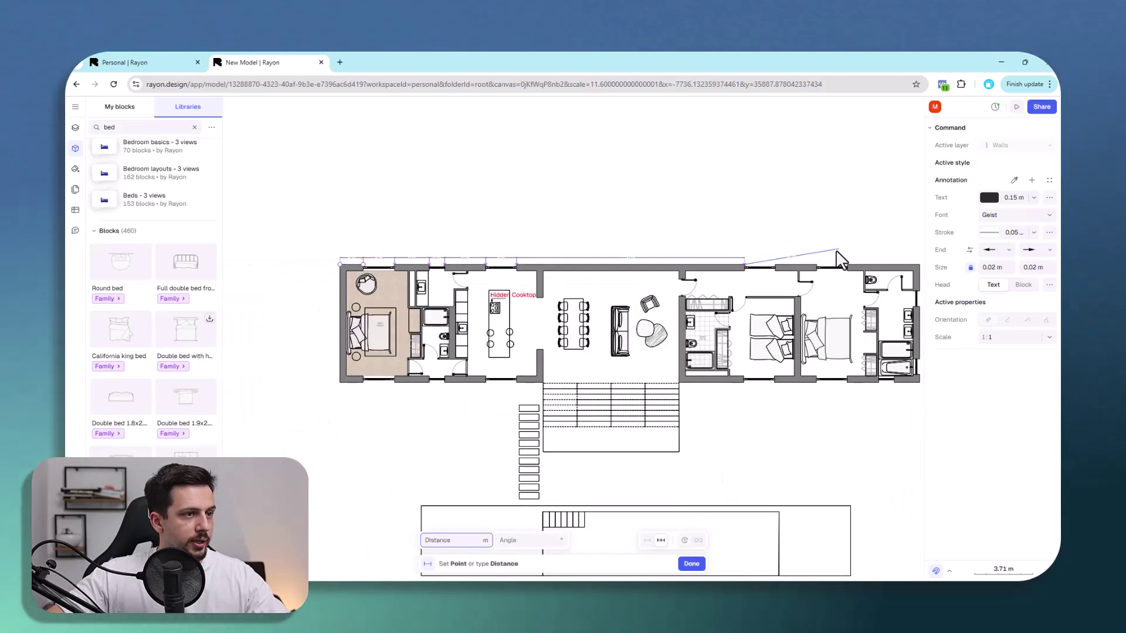
Step: Select all dimensions of the chain, set their text height to 0.3 m and color the text red
{"action": "left_click", "coordinate": [526, 268]}
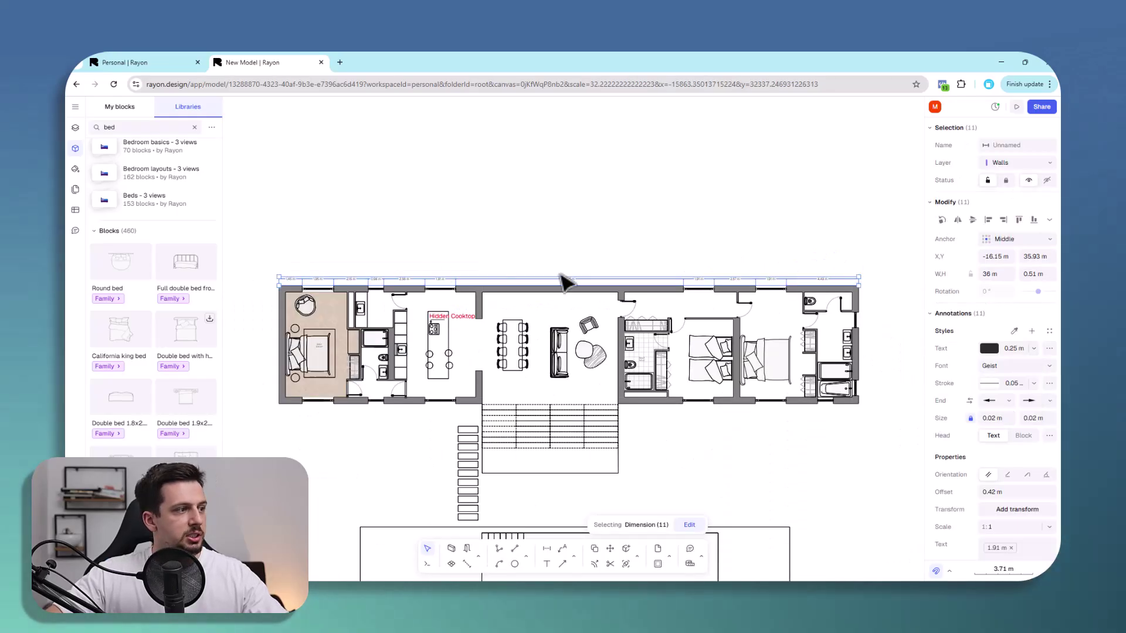
{"action": "left_click", "coordinate": [1019, 349]}
{"action": "type", "text": "0.3"}
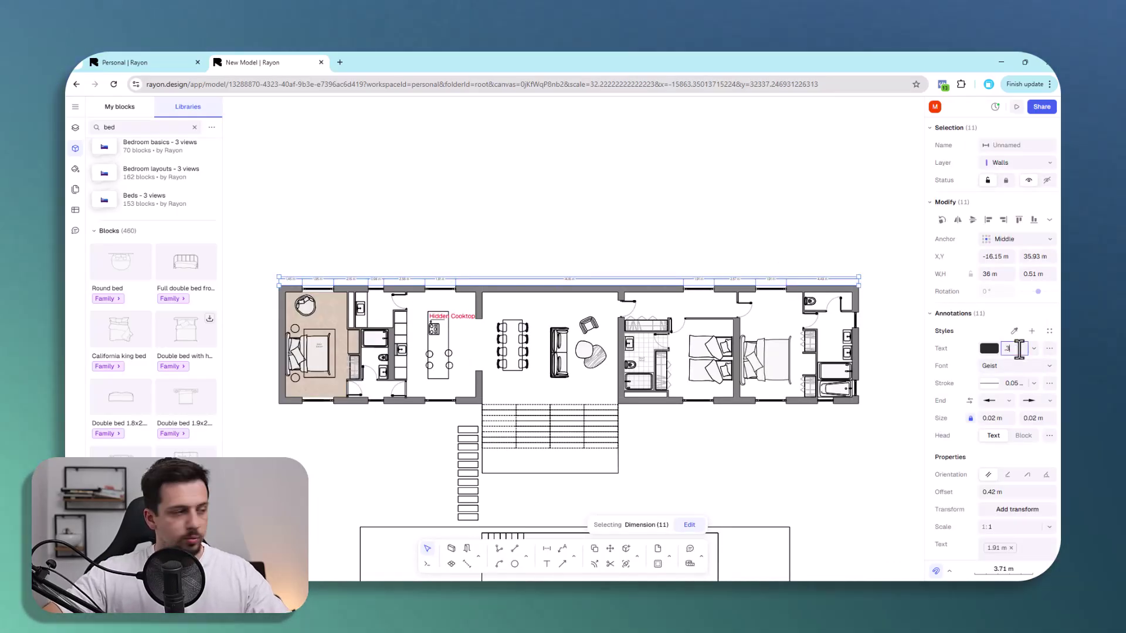
{"action": "key", "text": "Return"}
{"action": "left_click", "coordinate": [989, 348]}
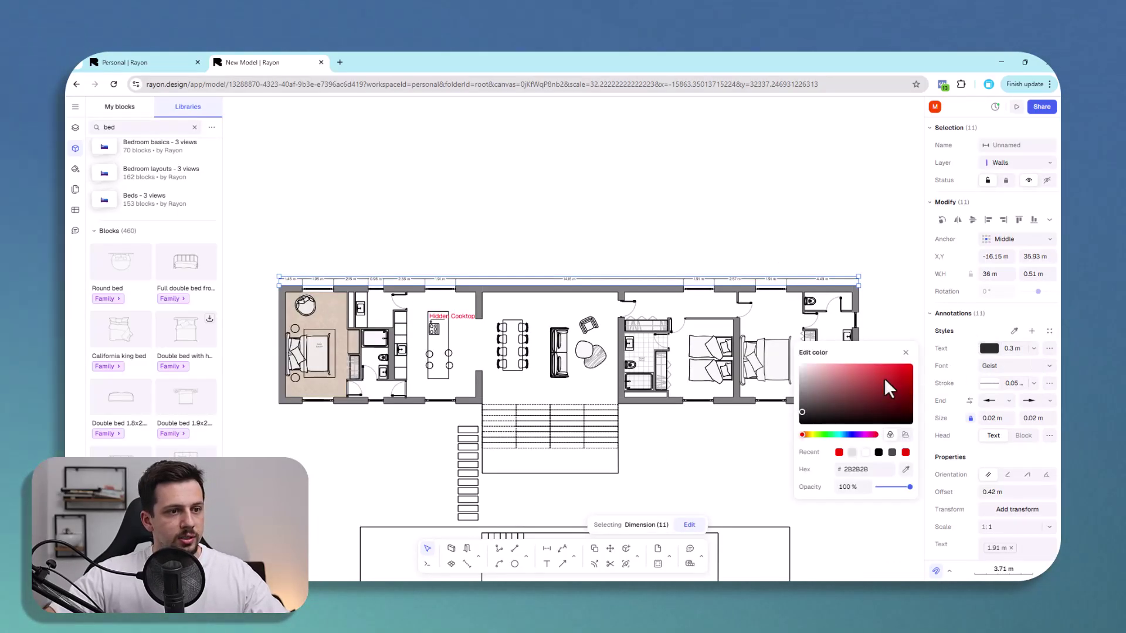
{"action": "left_click_drag", "start_coordinate": [885, 382], "coordinate": [923, 349]}
Step: Change both end markers of the selected dimensions to diagonal ticks and clear the selection
{"action": "left_click", "coordinate": [1009, 401]}
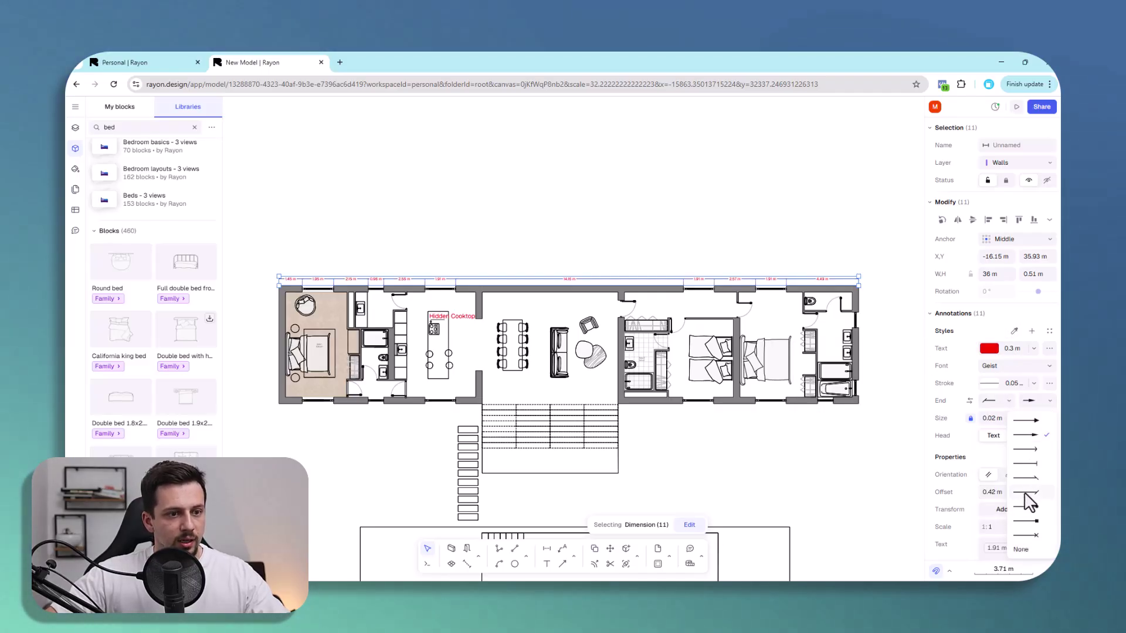
{"action": "left_click", "coordinate": [1028, 492]}
{"action": "left_click", "coordinate": [266, 252]}
{"action": "scroll", "coordinate": [266, 264], "scroll_direction": "up", "scroll_amount": 5}
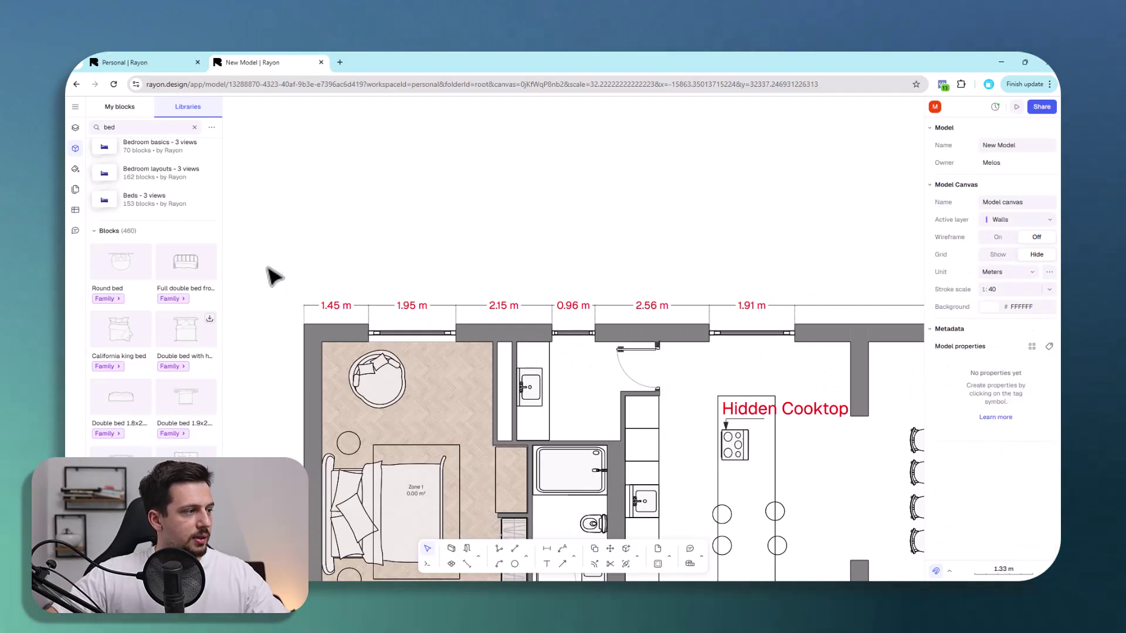
{"action": "scroll", "coordinate": [724, 314], "scroll_direction": "down", "scroll_amount": 5}
{"action": "middle_click_drag", "start_coordinate": [856, 310], "coordinate": [565, 272]}
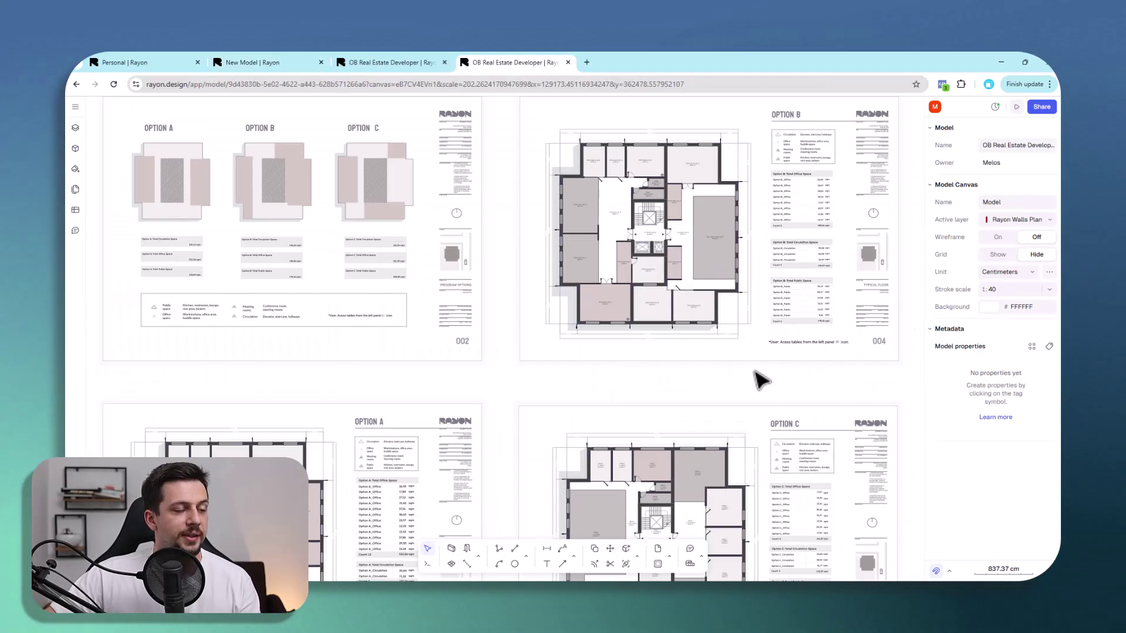
{"action": "scroll", "coordinate": [536, 344], "scroll_direction": "down", "scroll_amount": 5}
{"action": "scroll", "coordinate": [701, 422], "scroll_direction": "up", "scroll_amount": 3}
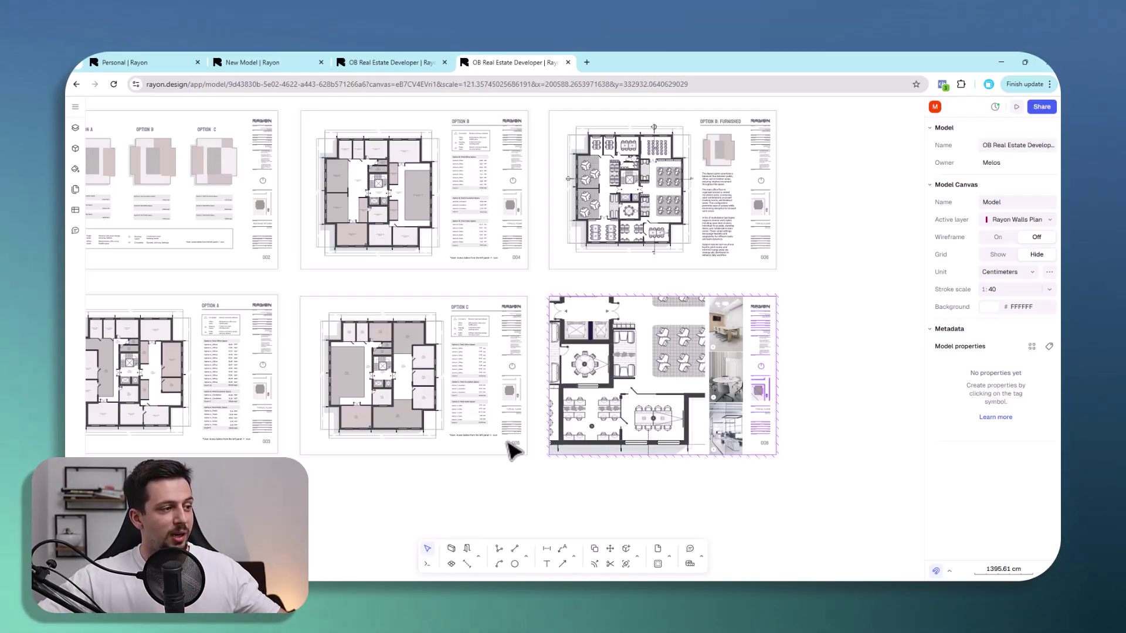
Step: Examine the sheets of the OB Real Estate Developer model, including the option diagrams, floor plans, area tables and furnished layout
{"action": "middle_click_drag", "start_coordinate": [510, 450], "coordinate": [673, 447]}
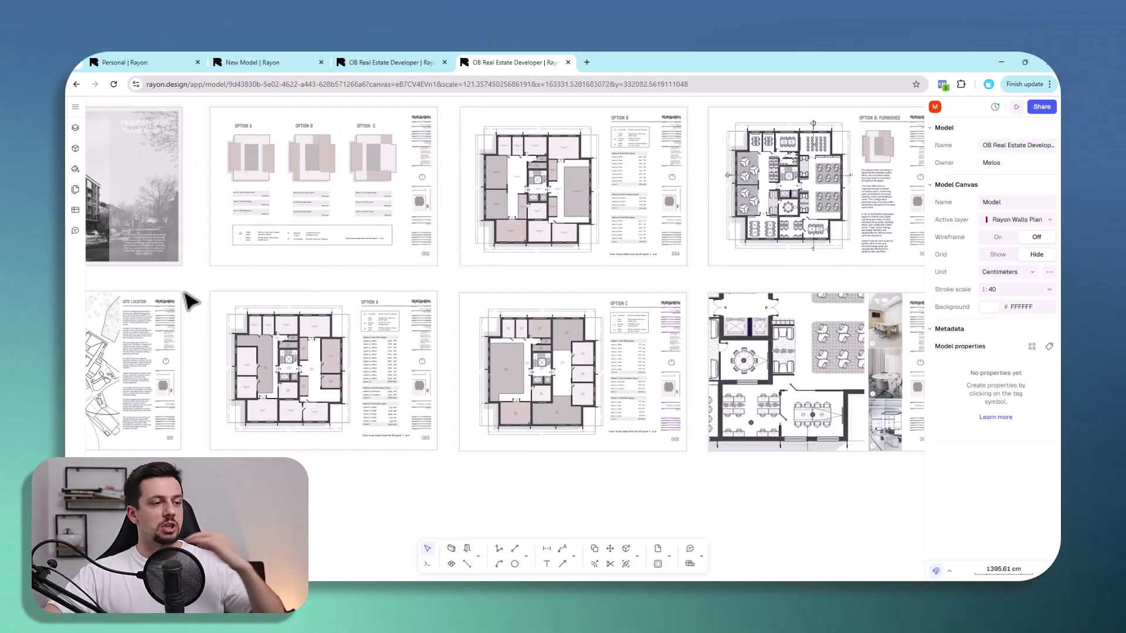
{"action": "middle_click_drag", "start_coordinate": [170, 285], "coordinate": [456, 351]}
{"action": "scroll", "coordinate": [329, 247], "scroll_direction": "up", "scroll_amount": 2}
{"action": "middle_click_drag", "start_coordinate": [821, 270], "coordinate": [375, 267]}
{"action": "middle_click_drag", "start_coordinate": [774, 280], "coordinate": [440, 324]}
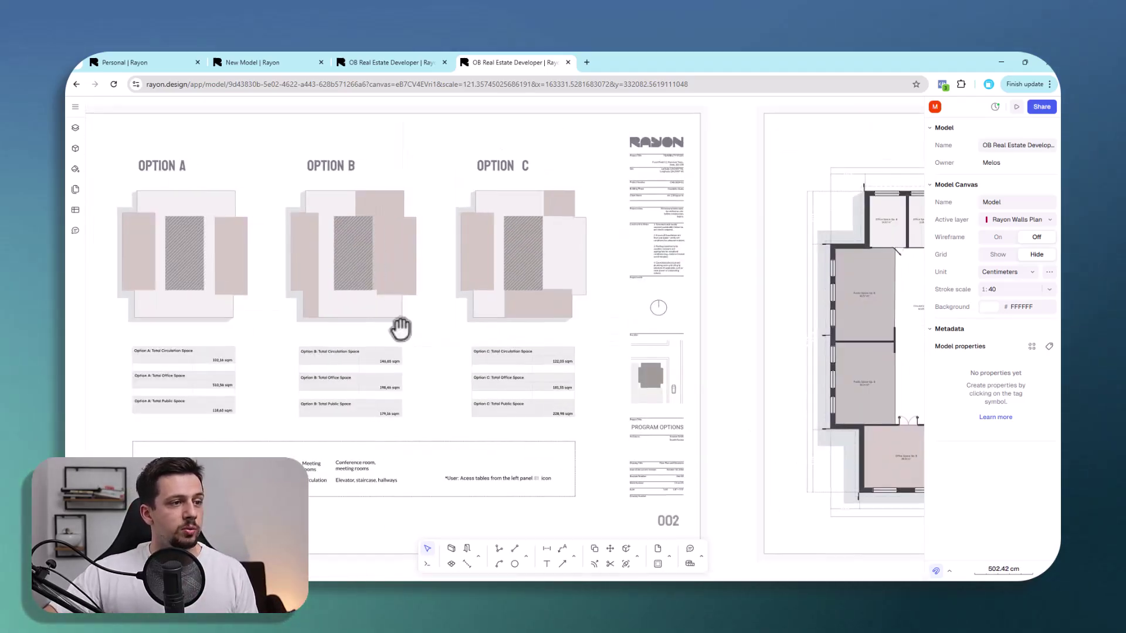
{"action": "scroll", "coordinate": [440, 324], "scroll_direction": "down", "scroll_amount": 1}
{"action": "middle_click_drag", "start_coordinate": [842, 298], "coordinate": [463, 298]}
{"action": "middle_click_drag", "start_coordinate": [528, 373], "coordinate": [404, 326]}
{"action": "scroll", "coordinate": [705, 346], "scroll_direction": "up", "scroll_amount": 1}
{"action": "scroll", "coordinate": [411, 334], "scroll_direction": "down", "scroll_amount": 3}
{"action": "scroll", "coordinate": [680, 349], "scroll_direction": "up", "scroll_amount": 3}
{"action": "middle_click_drag", "start_coordinate": [644, 390], "coordinate": [727, 233]}
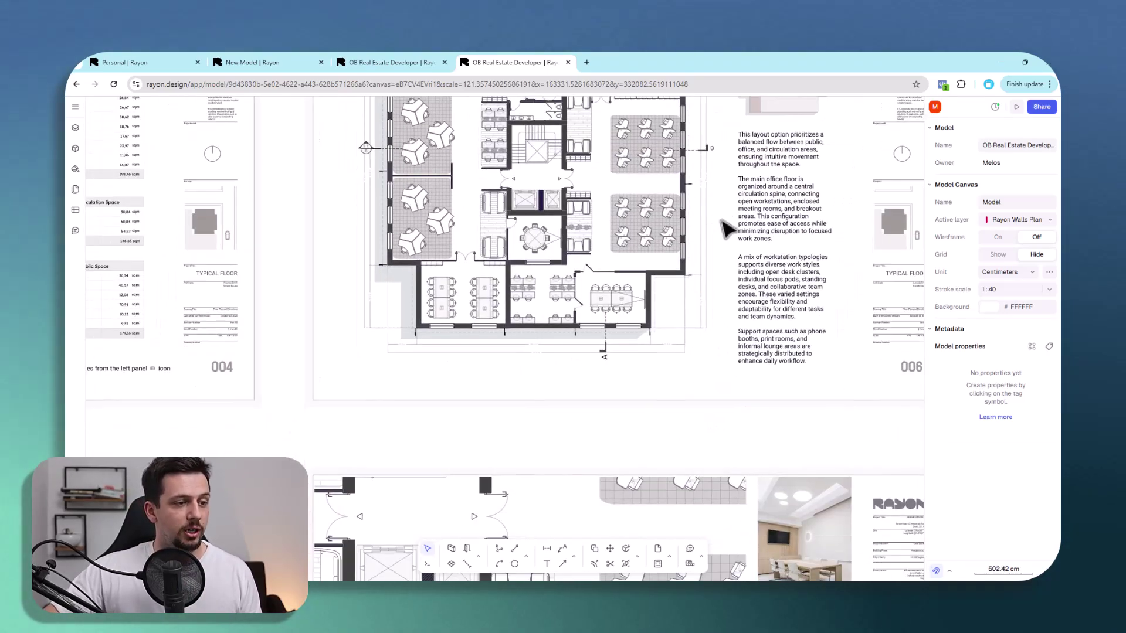
{"action": "scroll", "coordinate": [726, 234], "scroll_direction": "down", "scroll_amount": 3}
{"action": "middle_click_drag", "start_coordinate": [331, 417], "coordinate": [577, 451]}
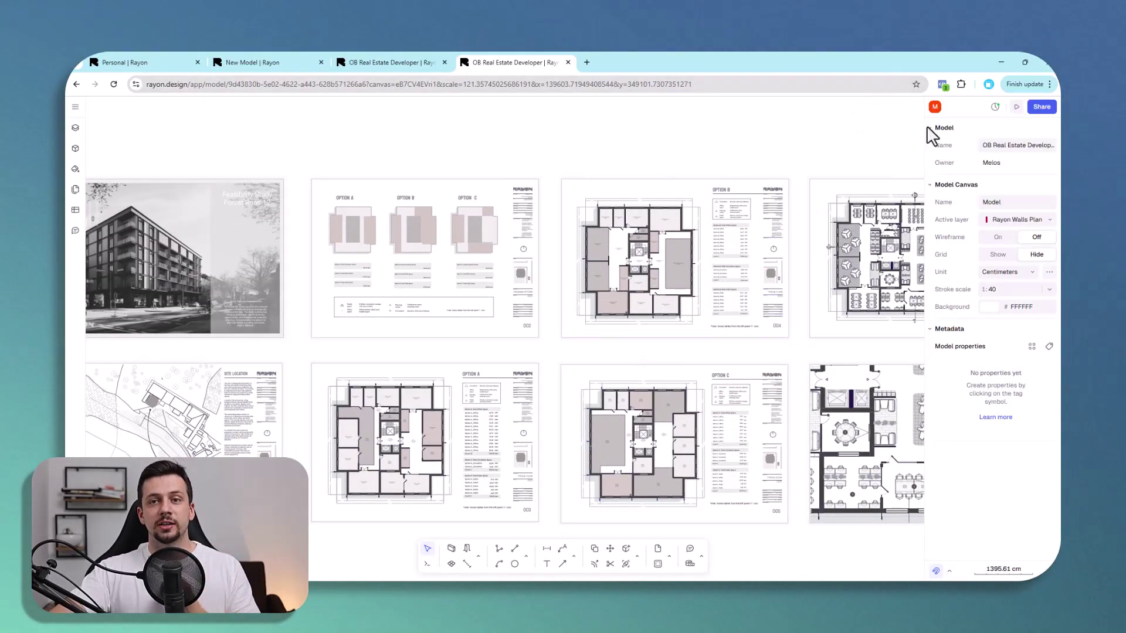
Step: Publish the OB Real Estate Developer model as a presentation and copy its link
{"action": "left_click", "coordinate": [1050, 110]}
{"action": "left_click", "coordinate": [604, 158]}
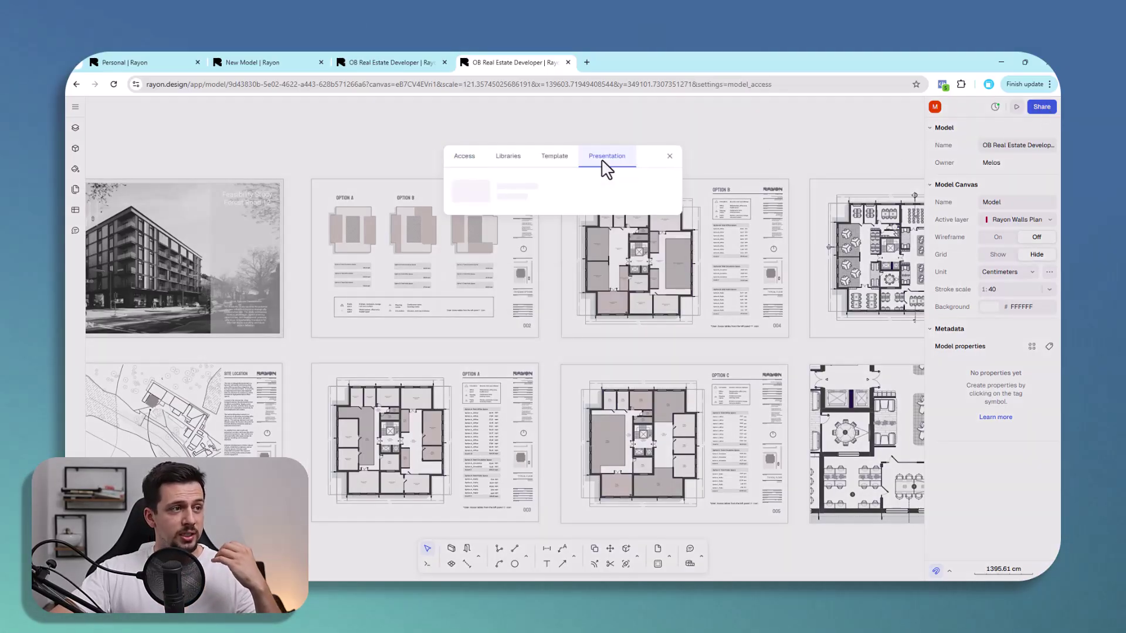
{"action": "left_click", "coordinate": [666, 189]}
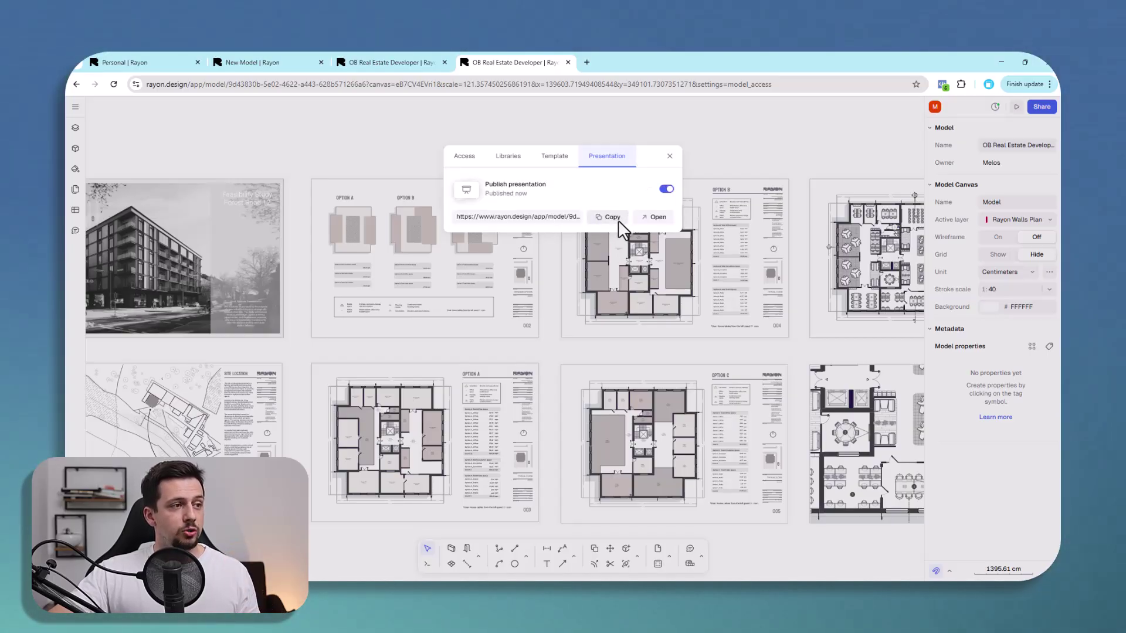
{"action": "left_click", "coordinate": [619, 221]}
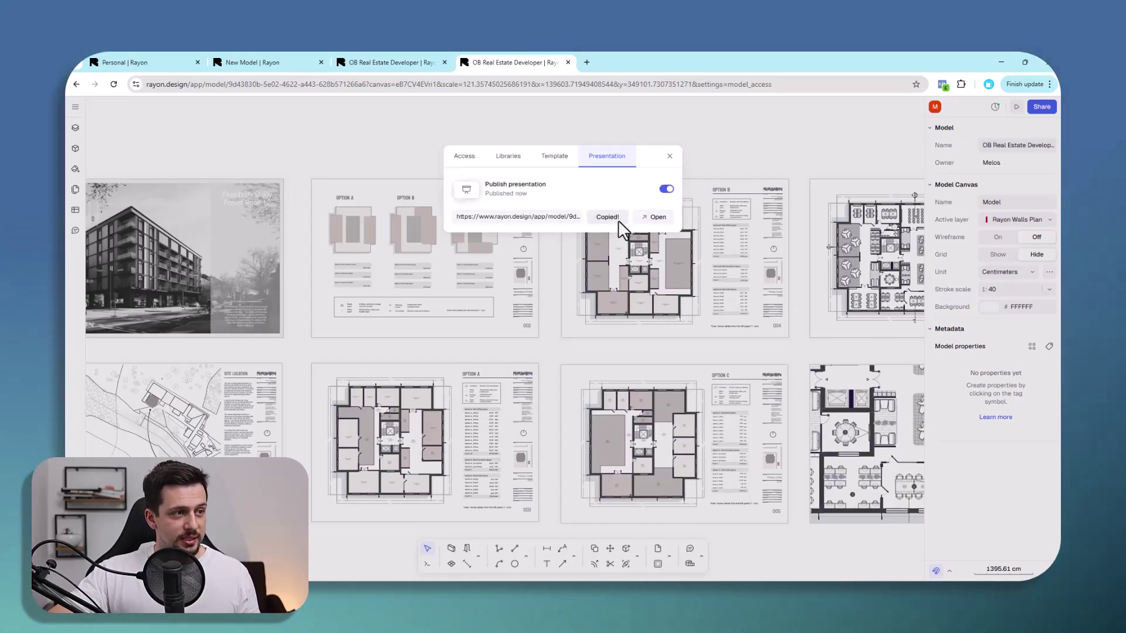
Step: Open the published presentation and page through its sheets, from the program options to the site location
{"action": "left_click", "coordinate": [660, 222]}
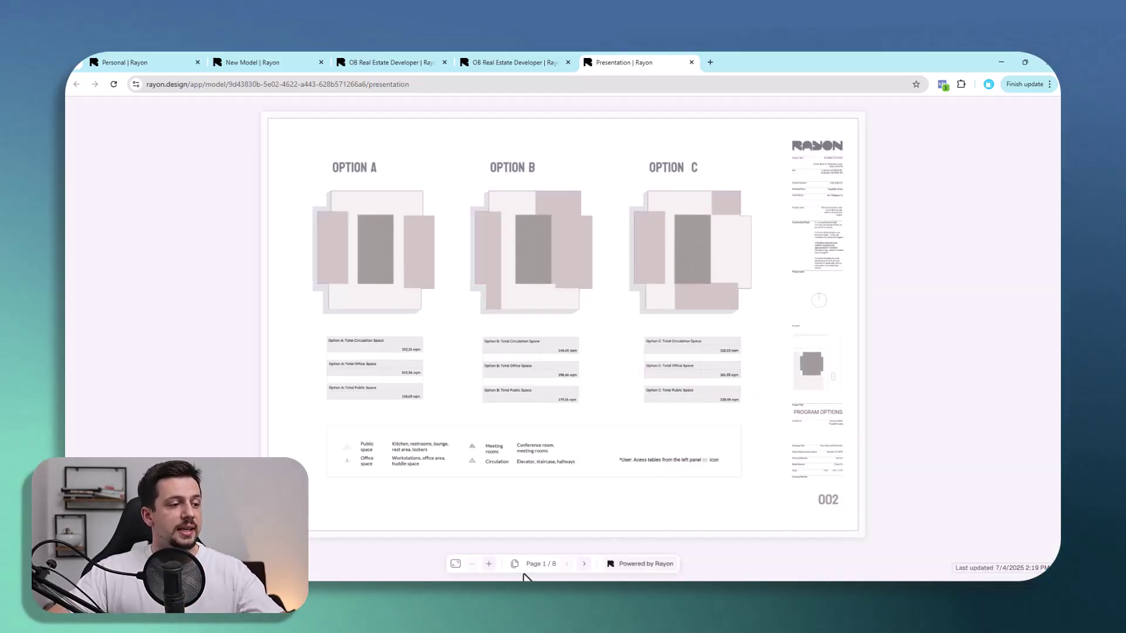
{"action": "left_click", "coordinate": [585, 563]}
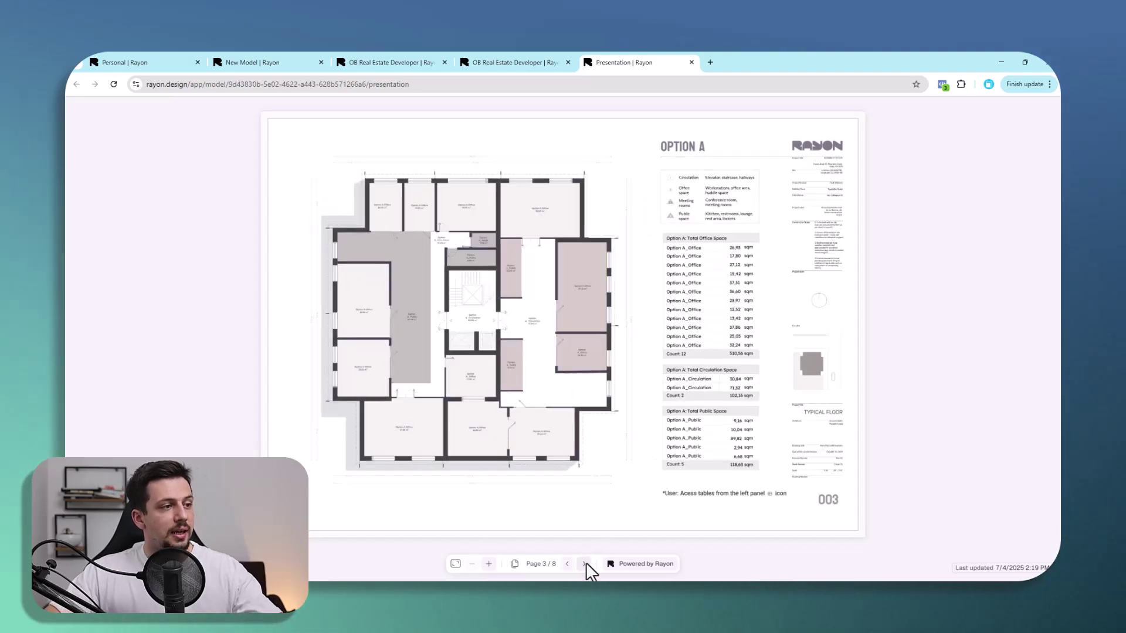
{"action": "left_click", "coordinate": [584, 563]}
{"action": "left_click", "coordinate": [584, 564]}
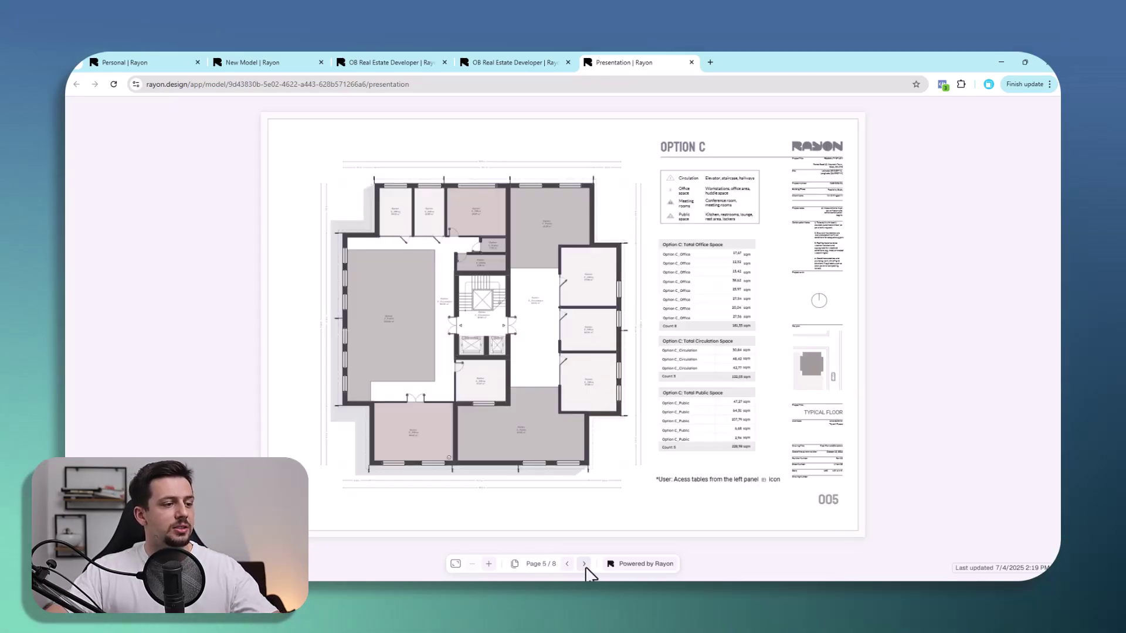
{"action": "left_click", "coordinate": [584, 563]}
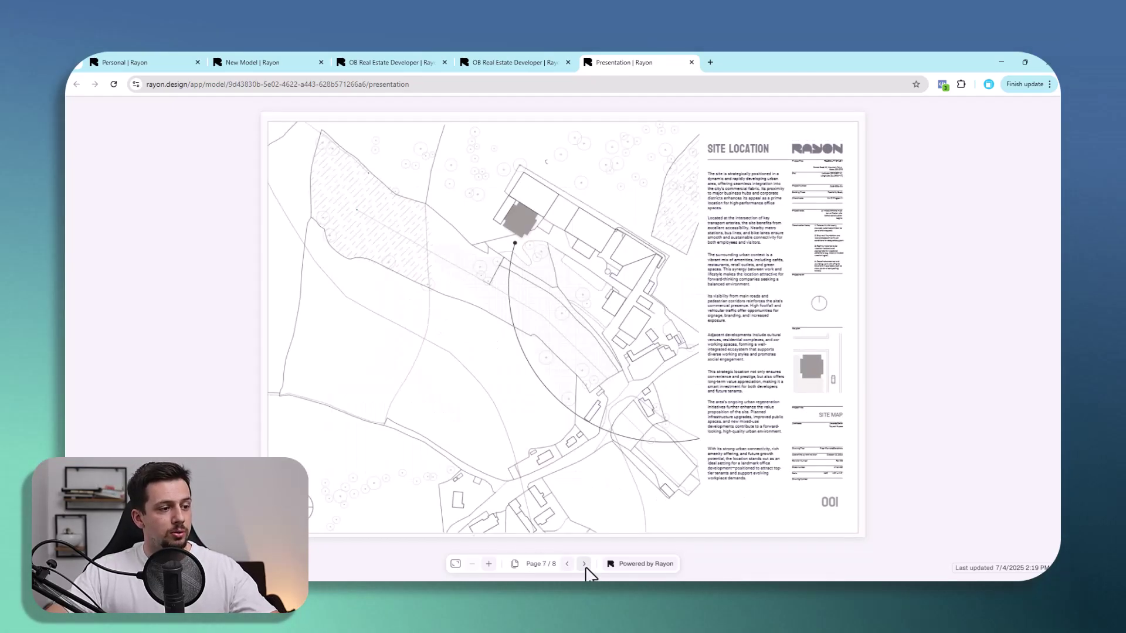